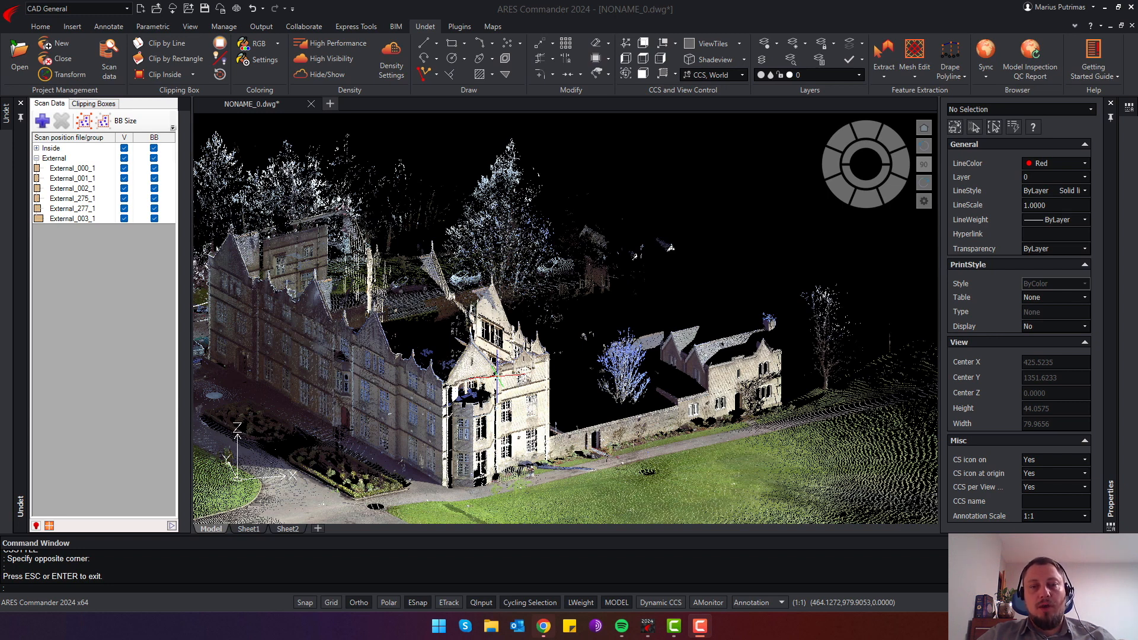
Switch to the top view and set the point cloud colouring to Greyscale.
middle_click_drag(449, 398, 540, 363)
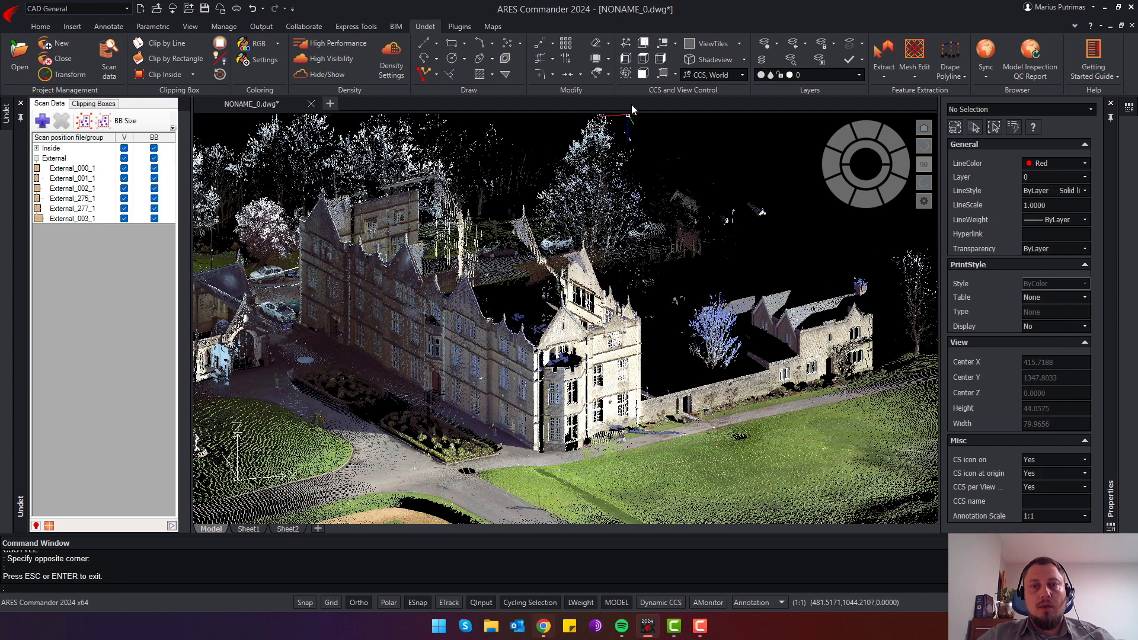
left_click(644, 62)
left_click(258, 44)
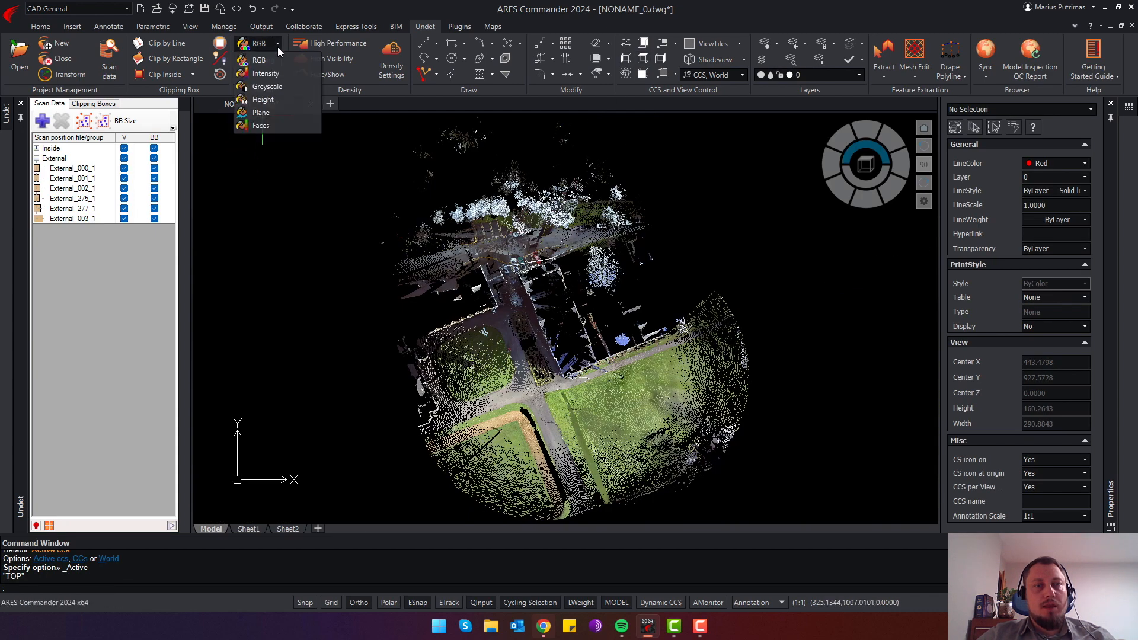
left_click(267, 86)
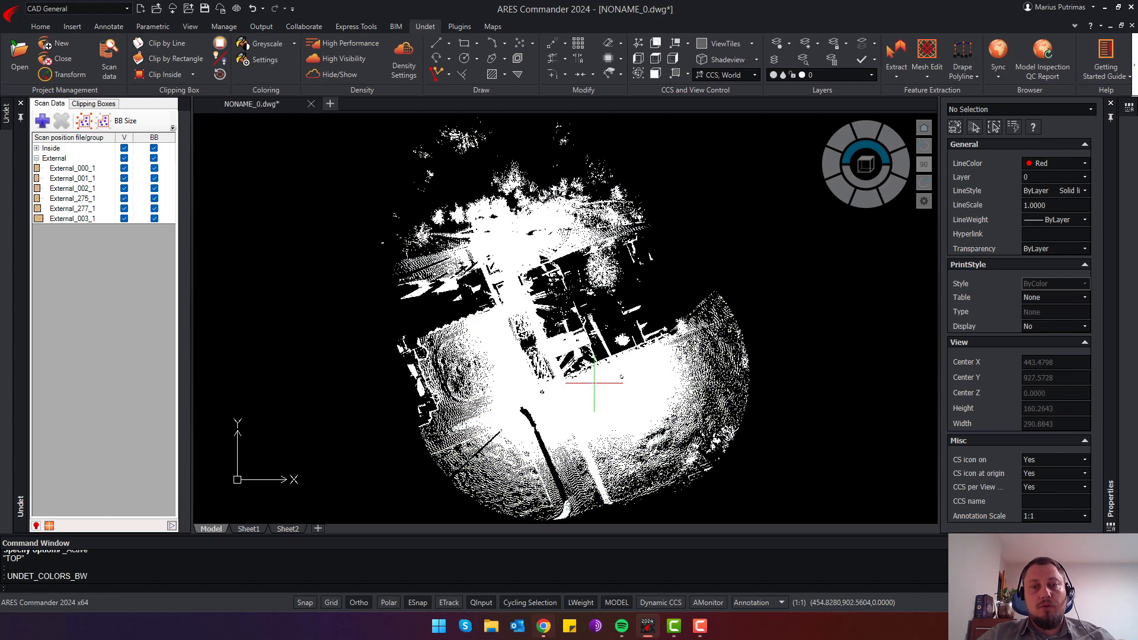
Set the greyscale point cloud's transparency to 89 in the coloring settings.
left_click(261, 62)
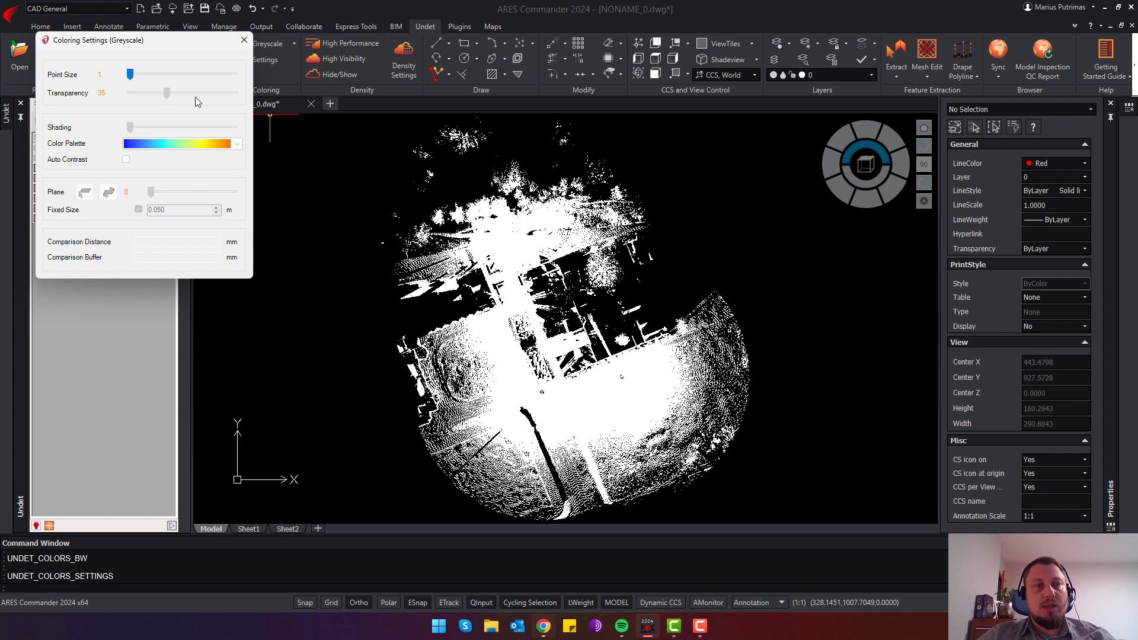
left_click_drag(218, 95, 222, 95)
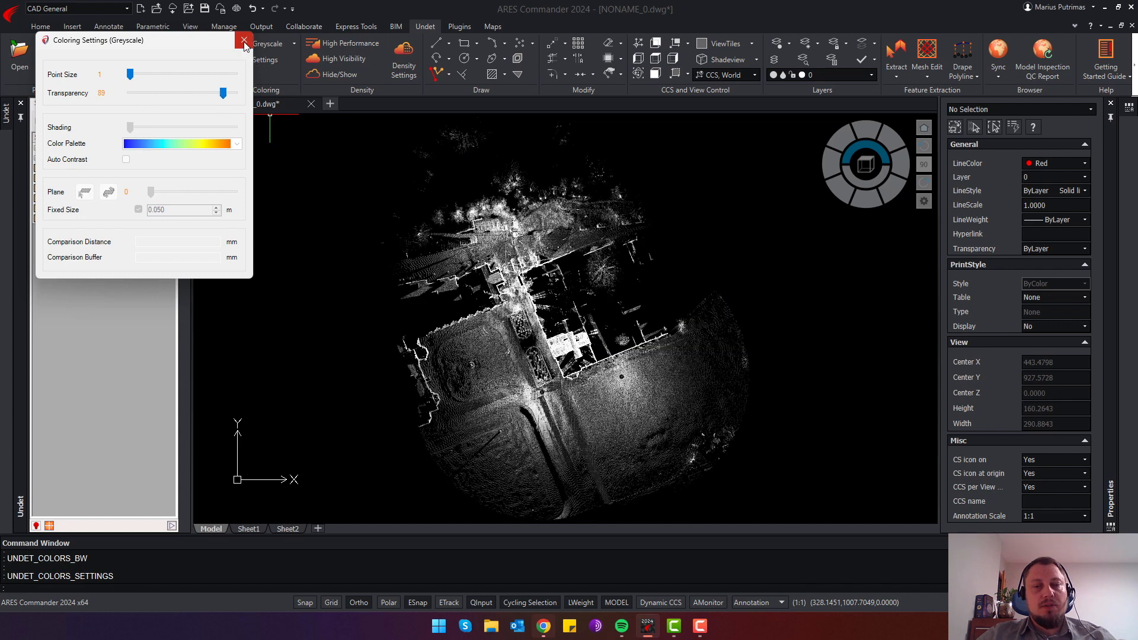
left_click(244, 41)
Start a rectangle with its first corner on the far end of the main building's long façade.
scroll(571, 358, "up", 2)
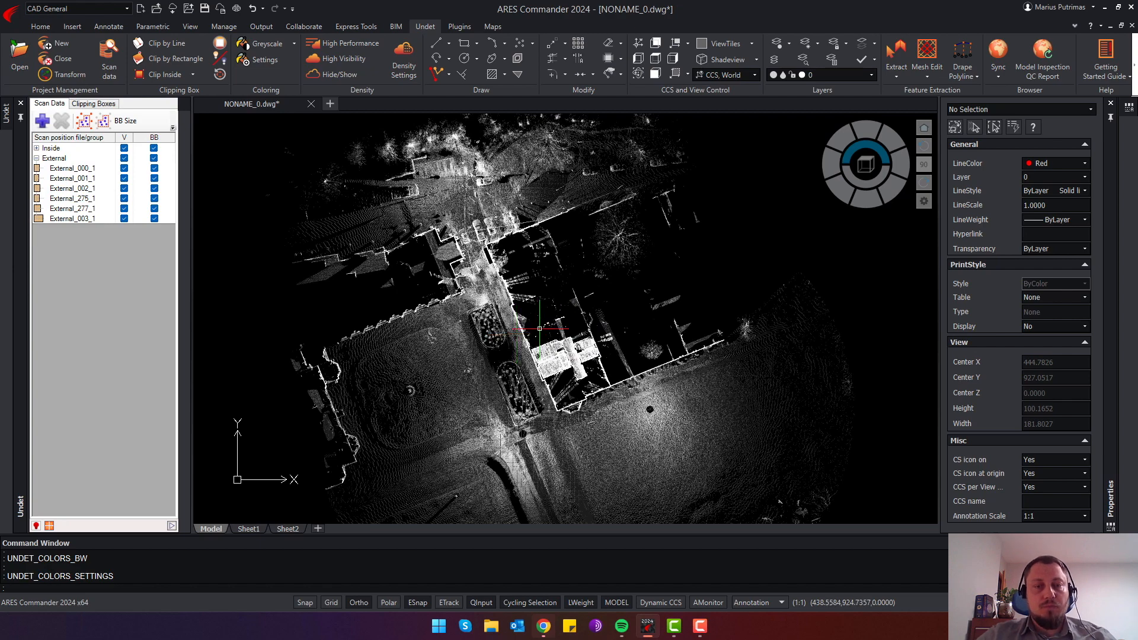
scroll(539, 327, "up", 4)
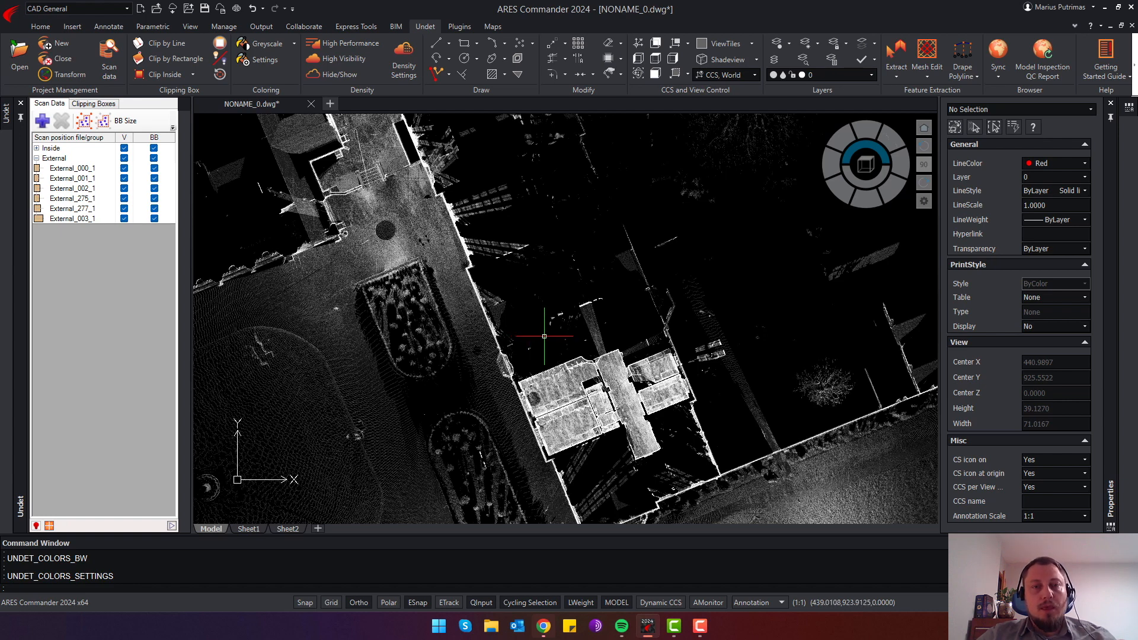
left_click(464, 44)
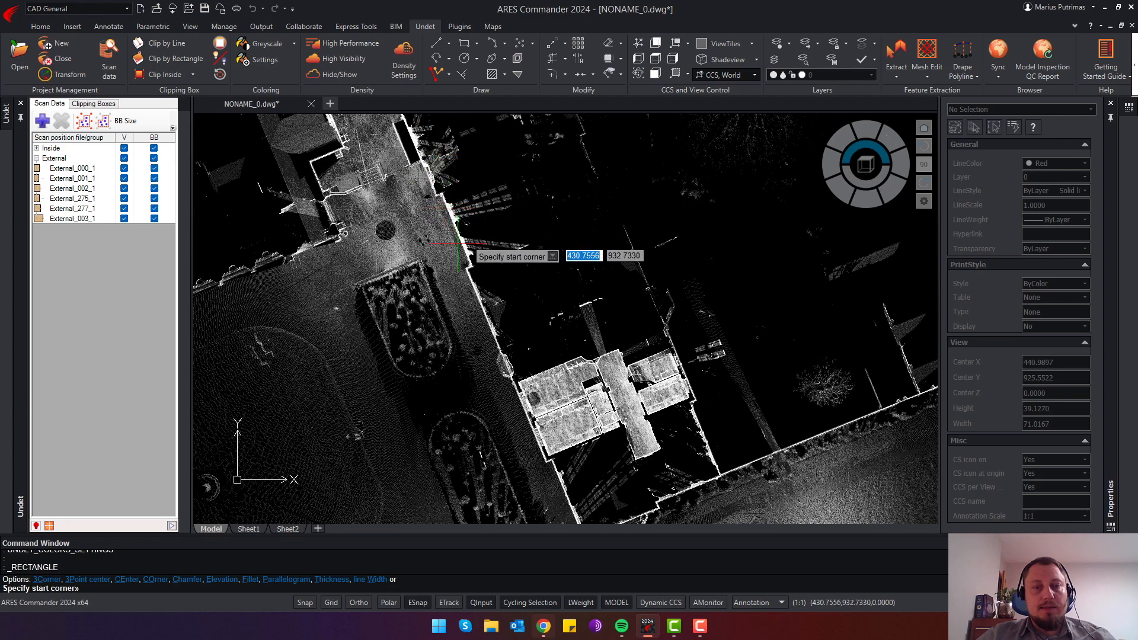
scroll(458, 243, "up", 5)
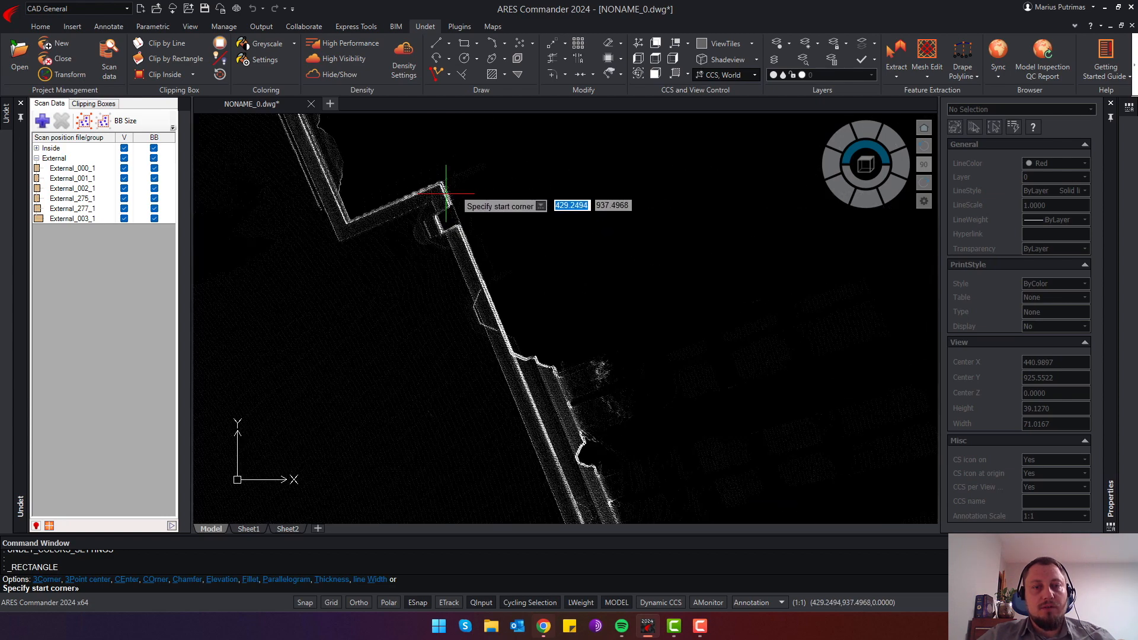
scroll(445, 193, "up", 4)
left_click(447, 185)
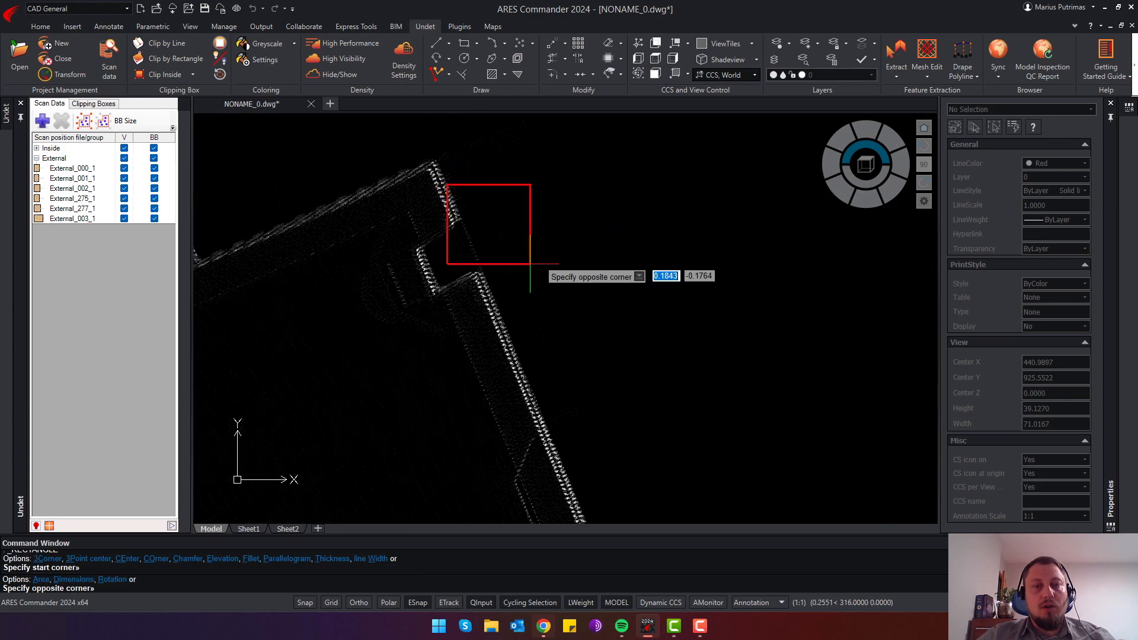
Use the rectangle's Rotation option to align it with the long façade, picking the direction at the façade's near end.
scroll(600, 300, "down", 6)
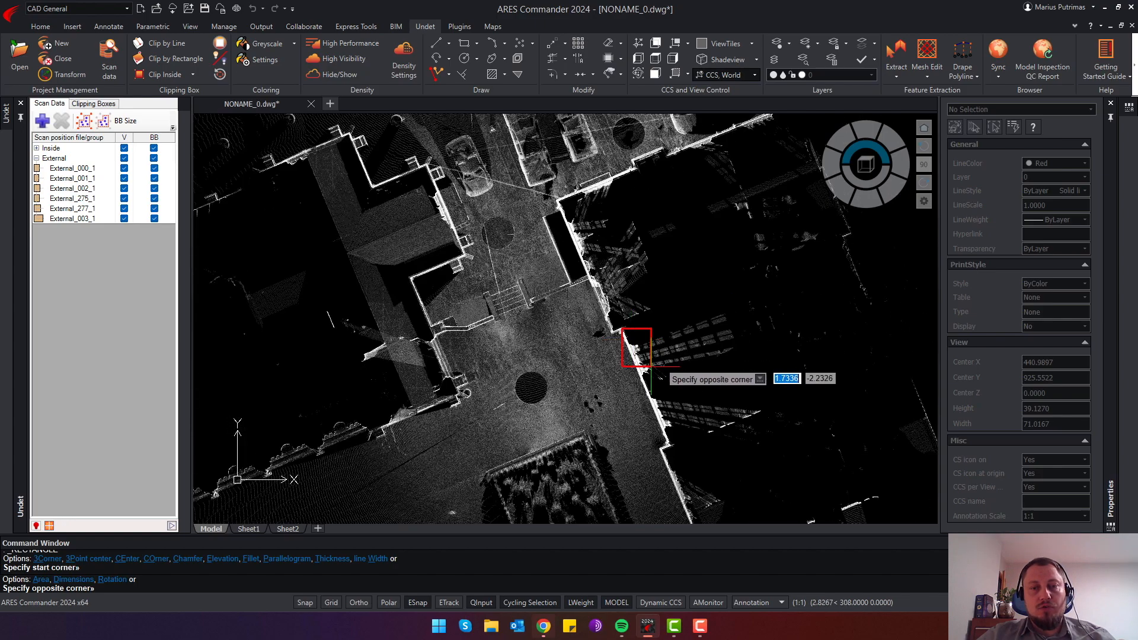
scroll(651, 366, "down", 2)
middle_click_drag(729, 418, 517, 238)
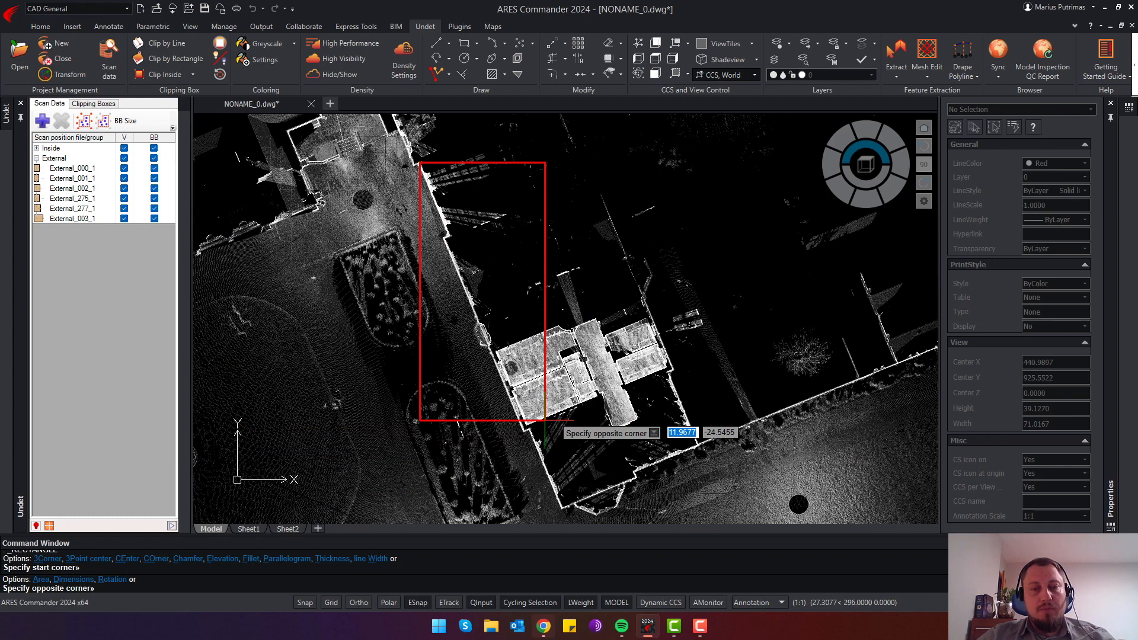
type("r")
key("Return")
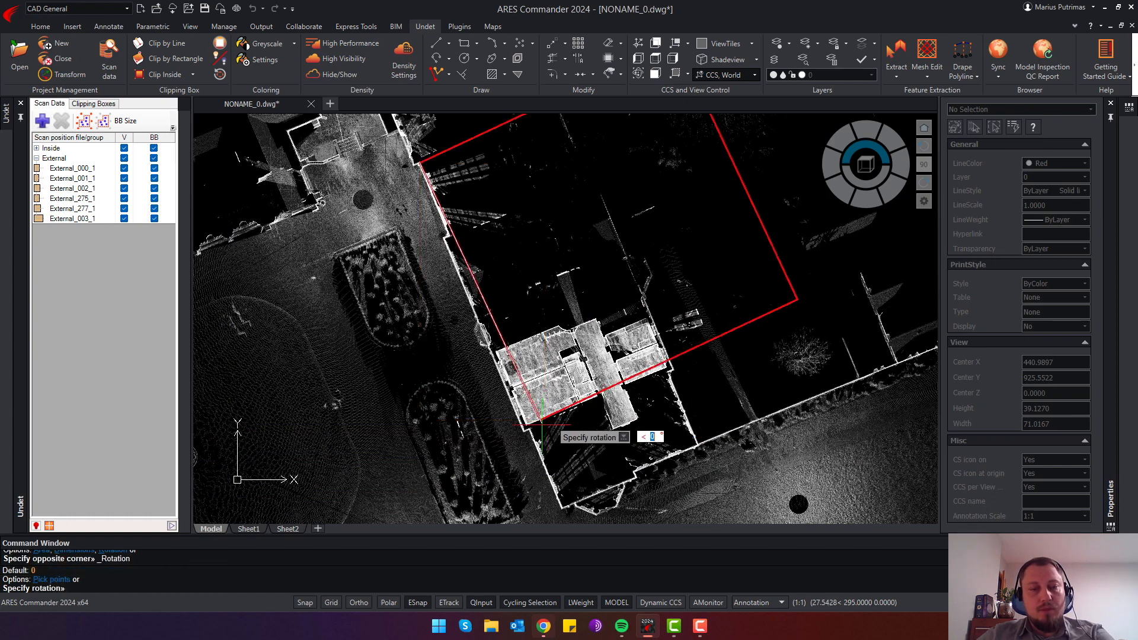
scroll(556, 498, "up", 2)
scroll(556, 498, "up", 5)
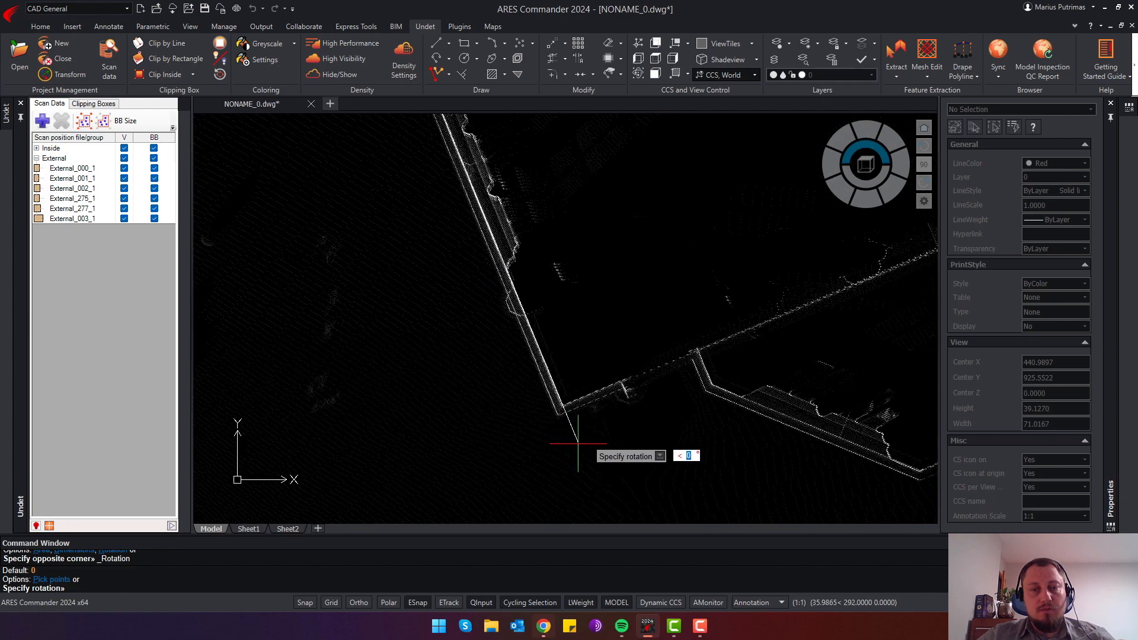
left_click(578, 443)
Compare the rotated rectangle preview with the building's other corners and walls to check their alignment.
scroll(592, 358, "down", 4)
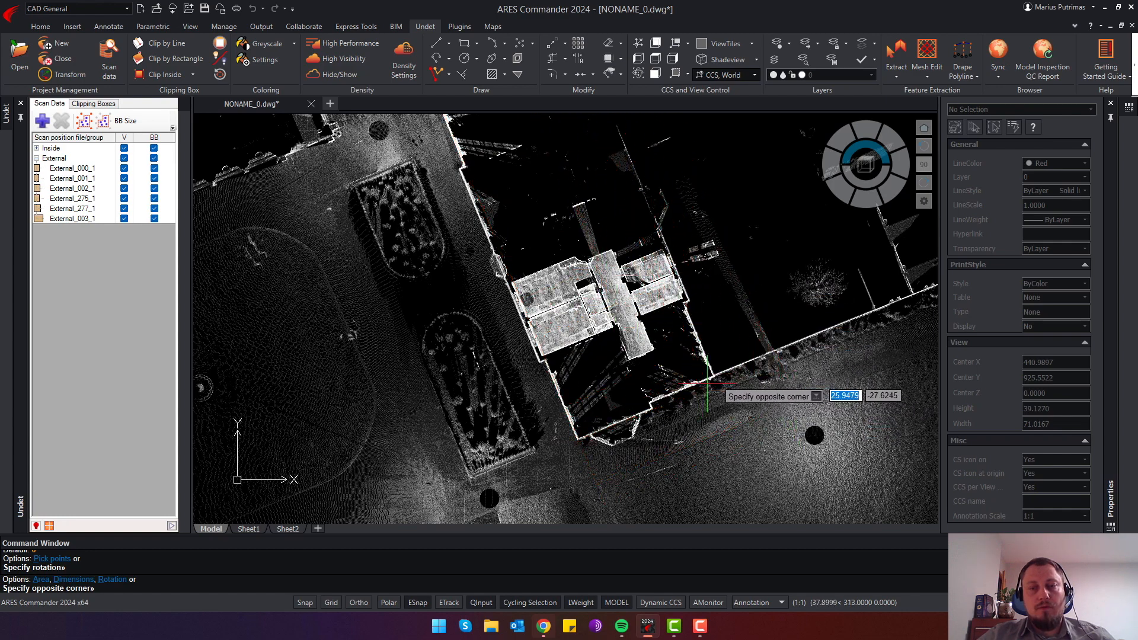
scroll(724, 371, "up", 4)
scroll(724, 368, "up", 5)
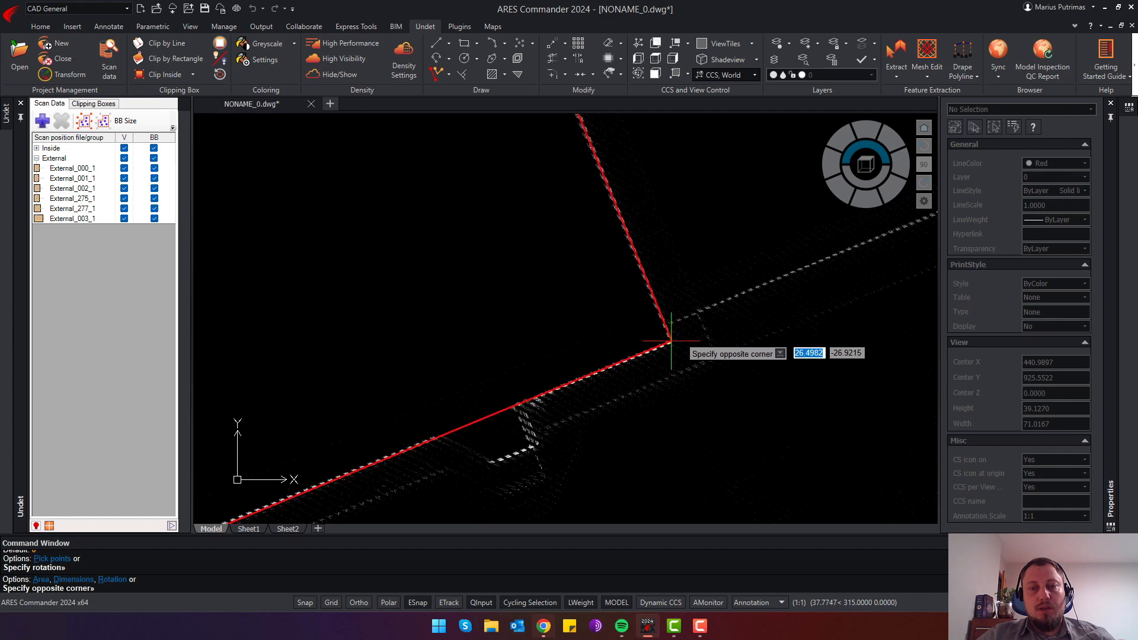
scroll(670, 342, "up", 4)
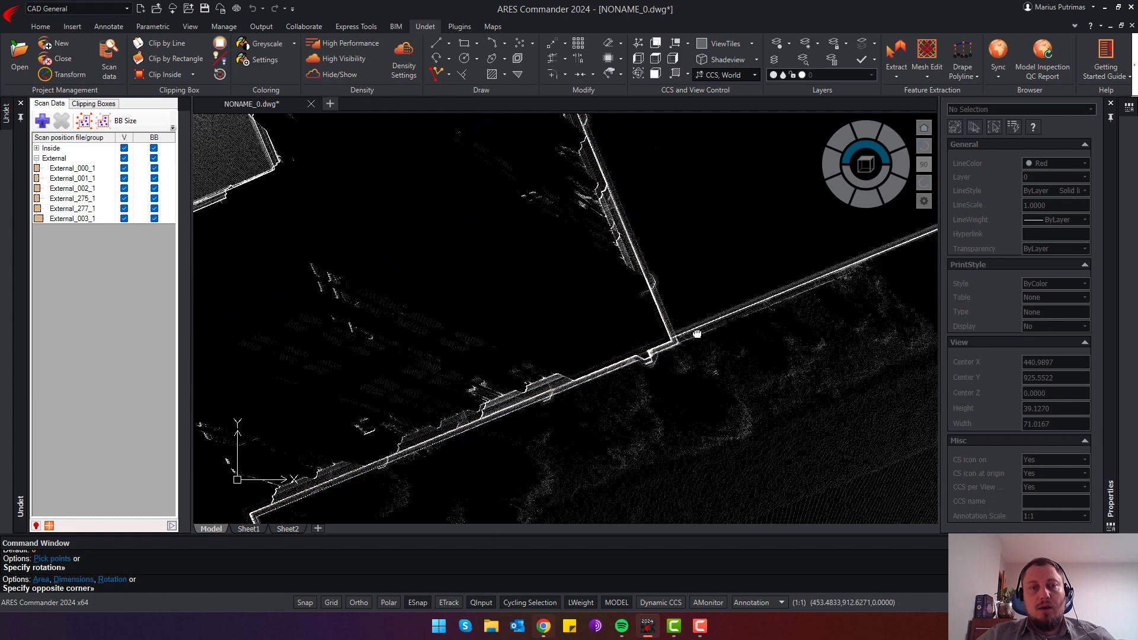
middle_click_drag(292, 240, 463, 319)
scroll(505, 332, "up", 5)
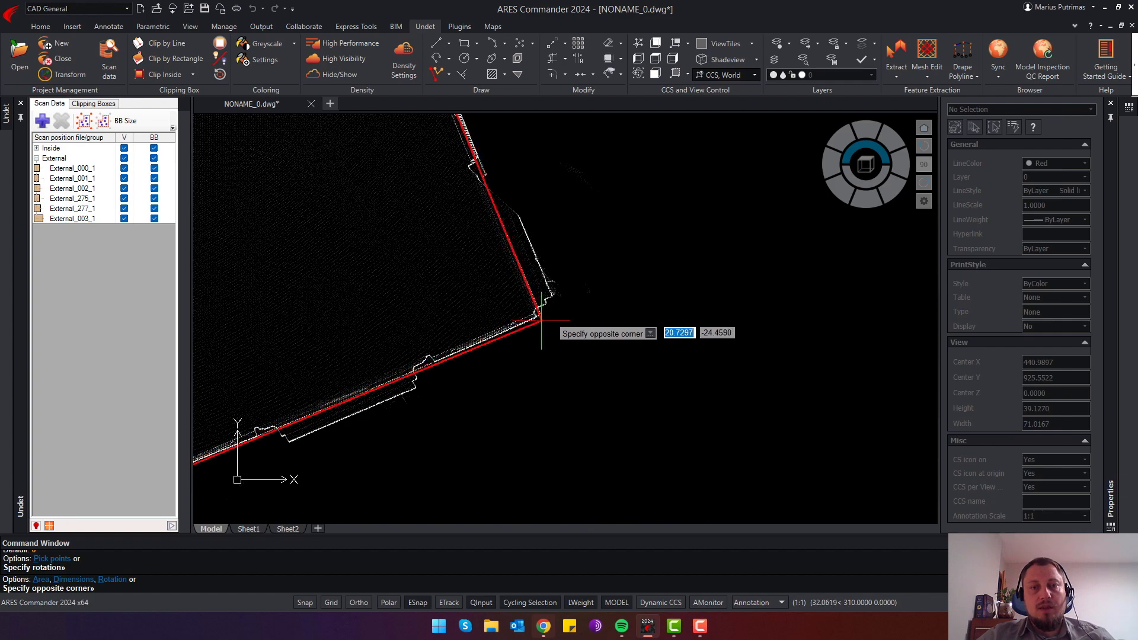
scroll(569, 249, "down", 5)
scroll(605, 249, "up", 7)
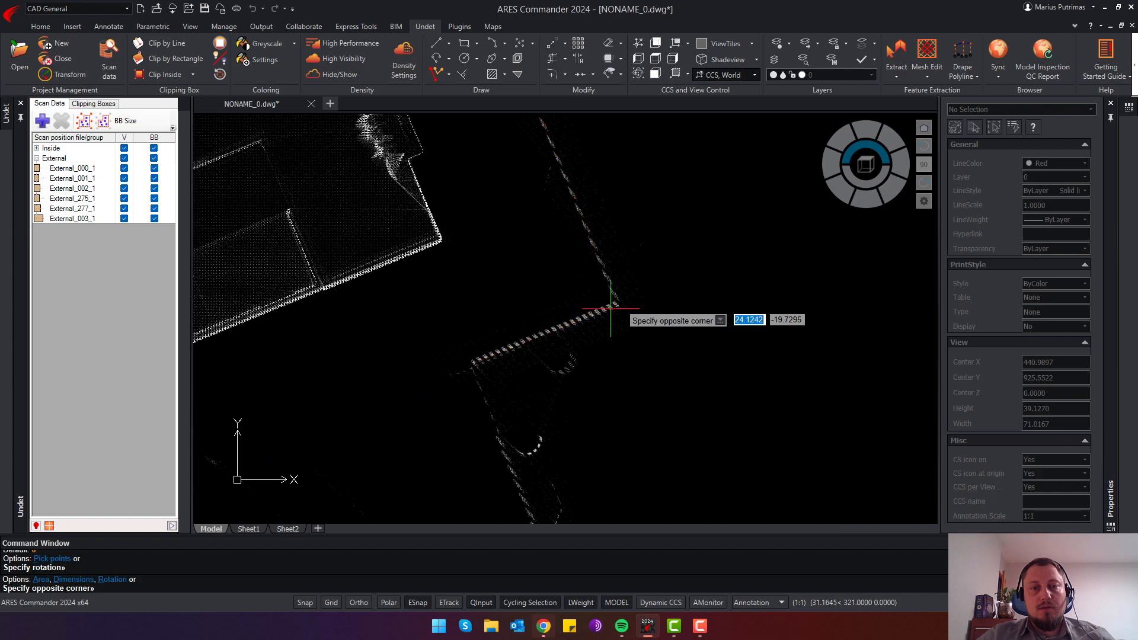
scroll(609, 255, "down", 3)
scroll(617, 398, "down", 3)
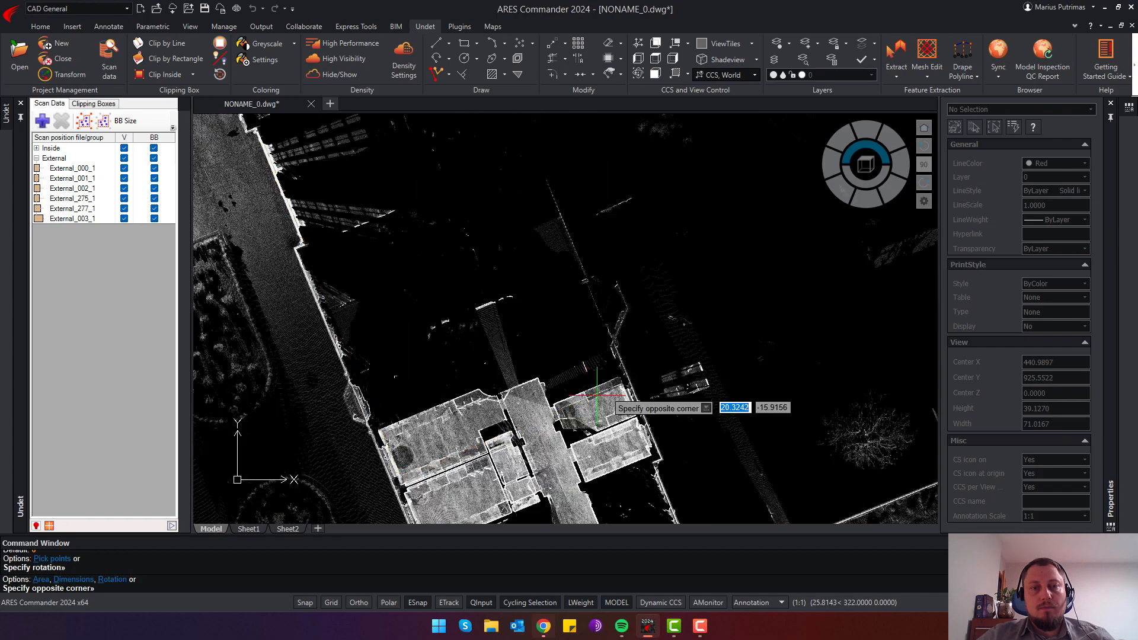
scroll(524, 222, "up", 7)
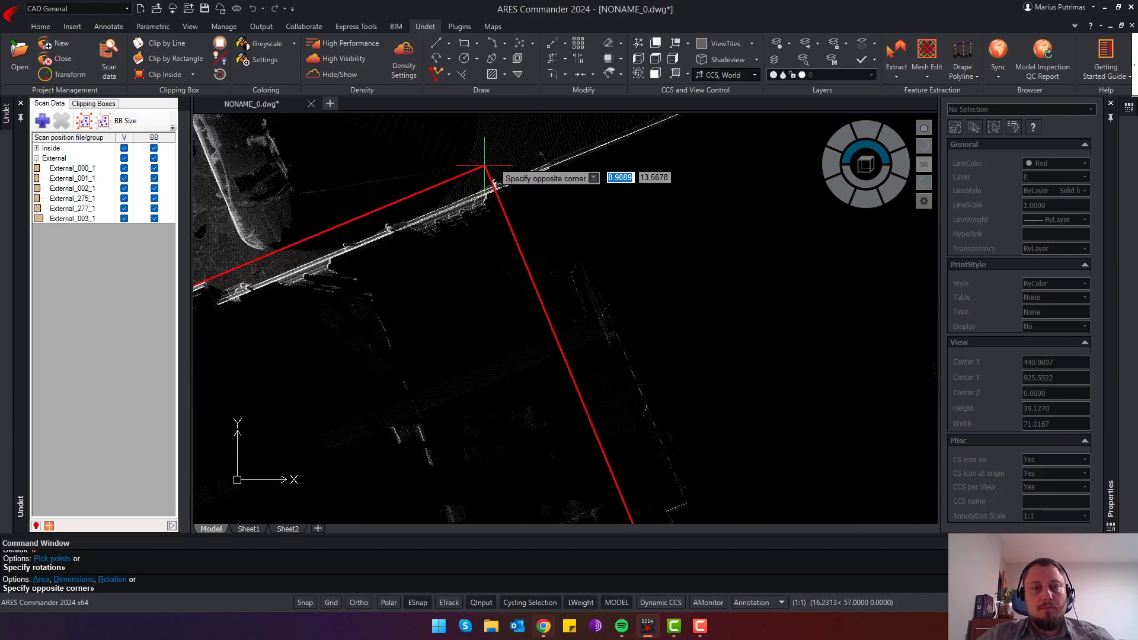
scroll(483, 182, "up", 4)
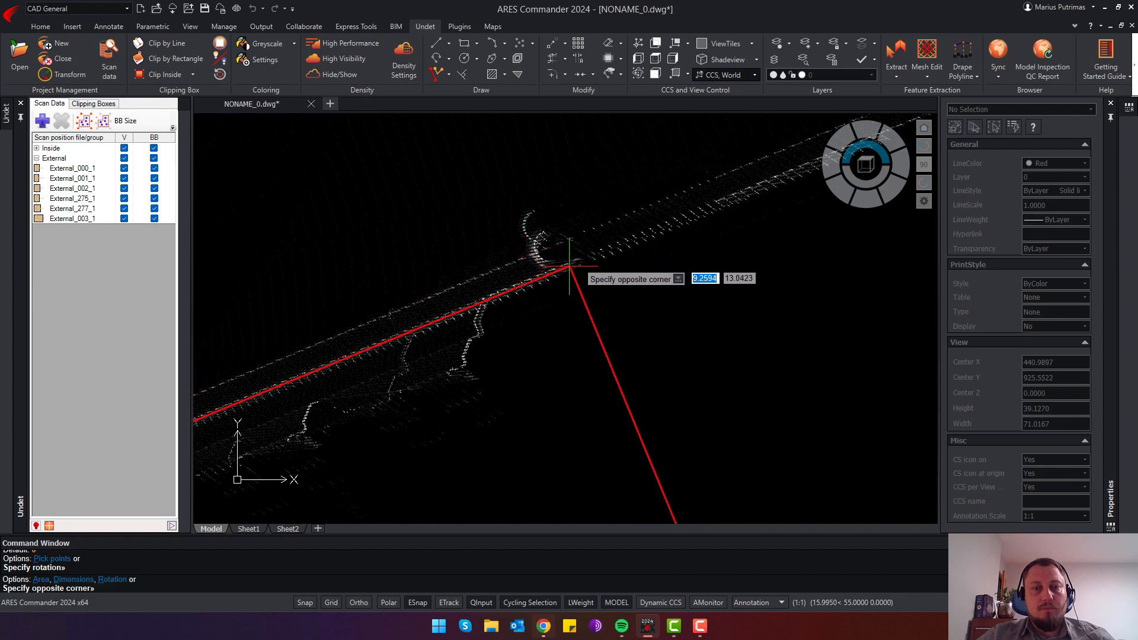
scroll(556, 289, "down", 5)
scroll(572, 407, "up", 3)
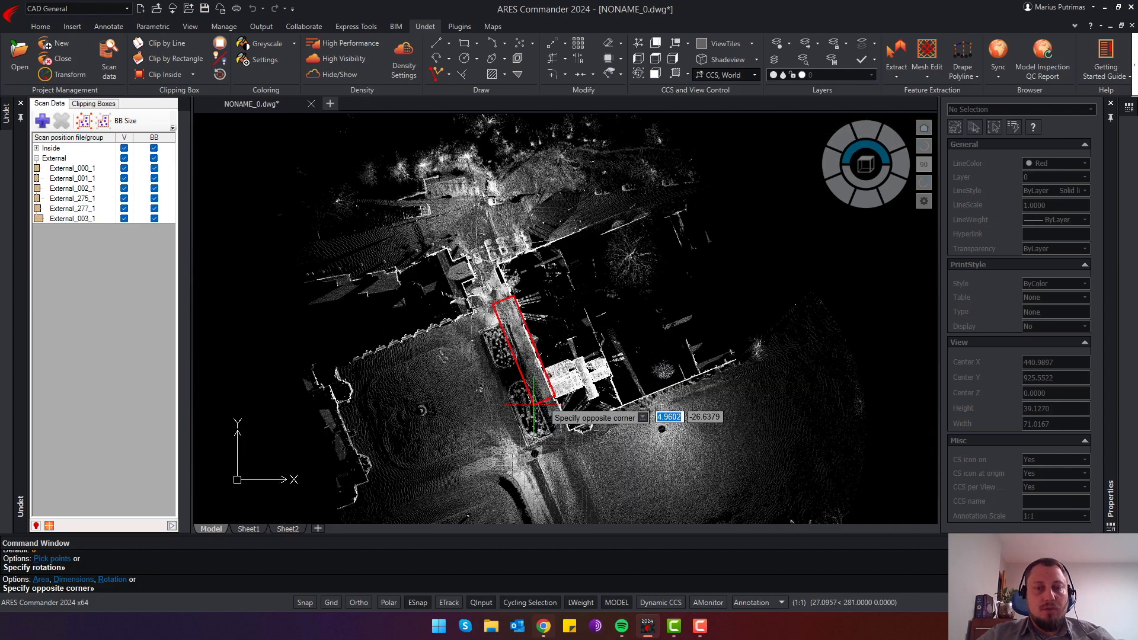
scroll(578, 416, "up", 4)
scroll(469, 292, "up", 2)
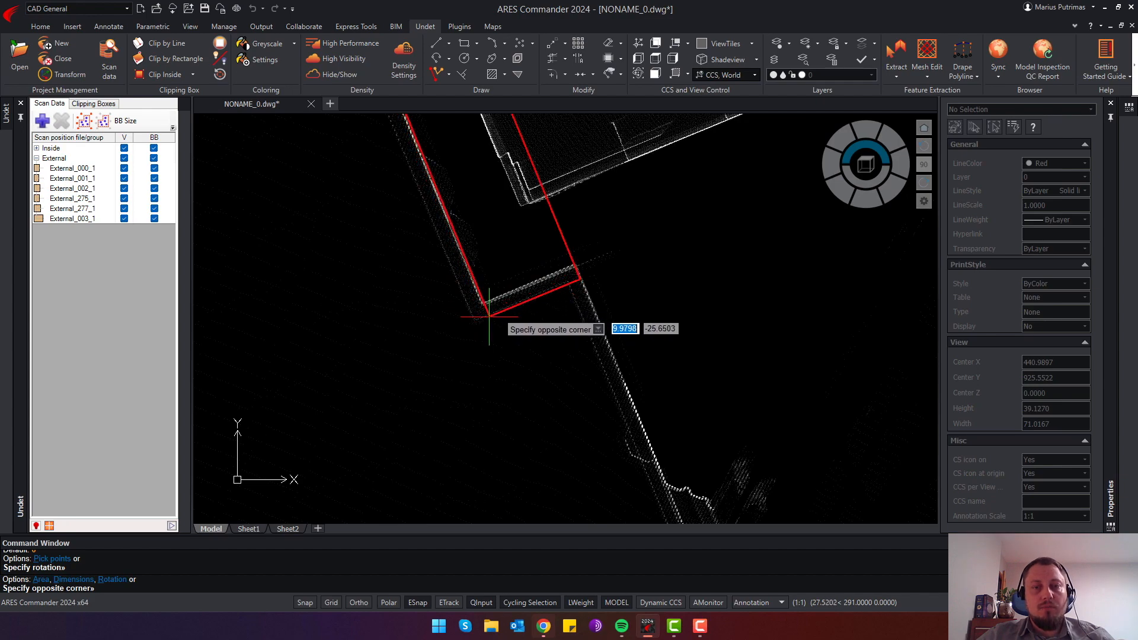
Draw the rotated rectangle around the whole main building, leaving a margin outside its walls, and end the command.
scroll(483, 311, "down", 4)
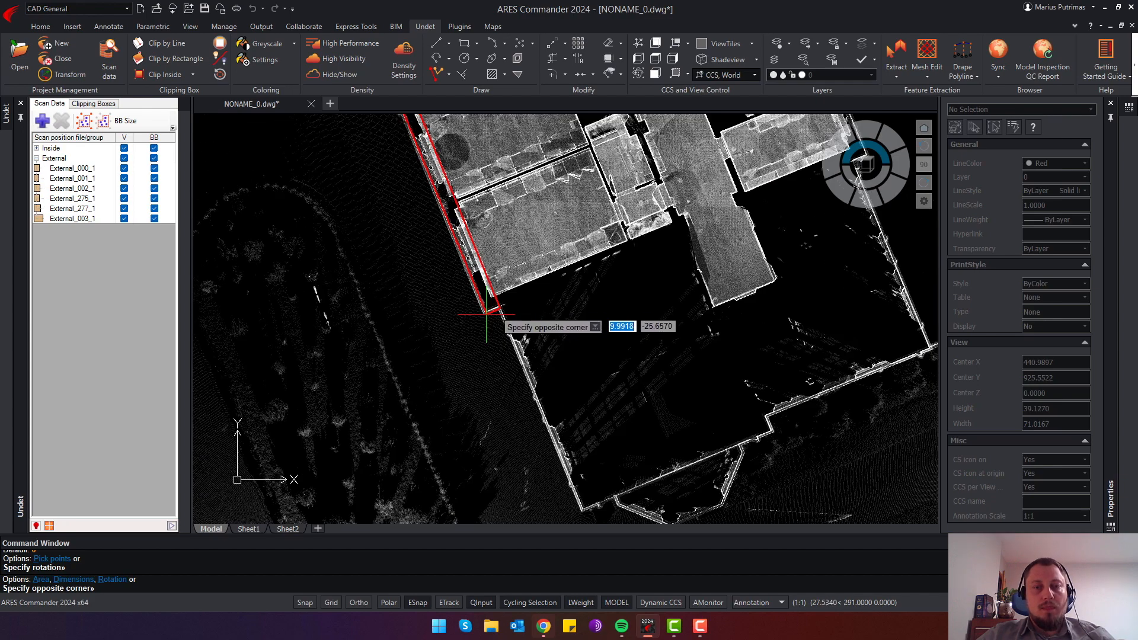
scroll(488, 319, "down", 2)
scroll(435, 237, "down", 2)
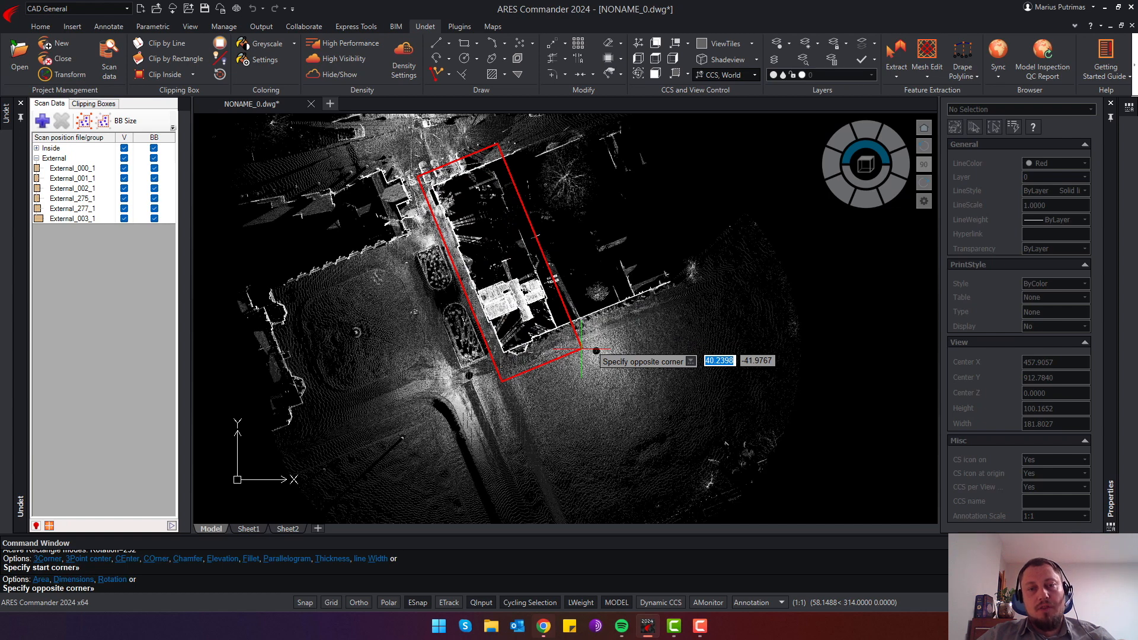
key("Escape")
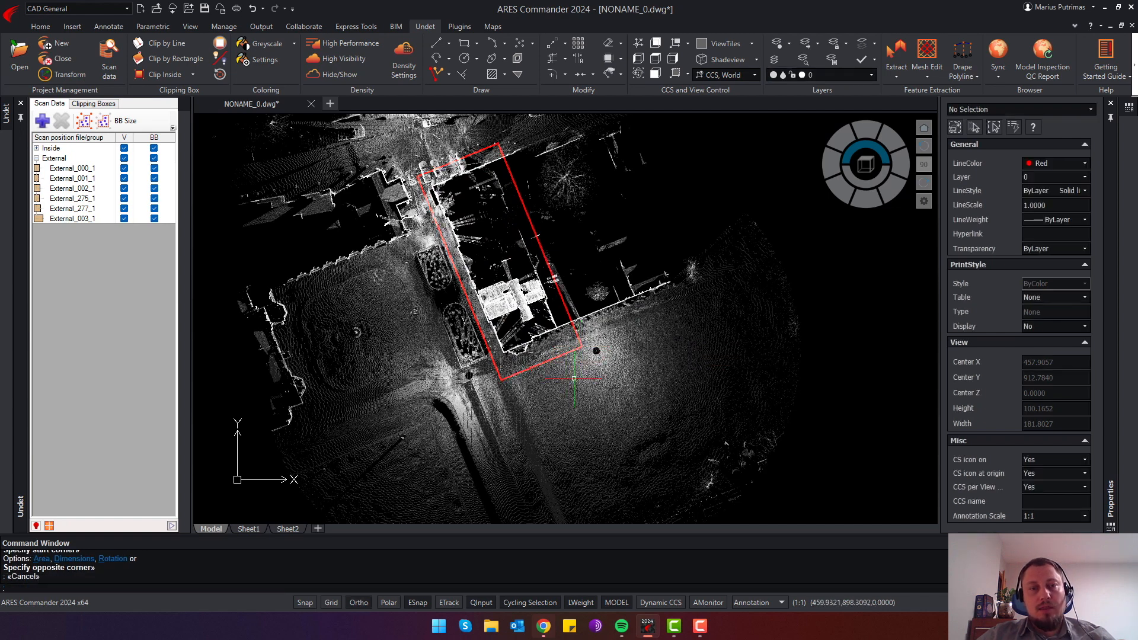
Examine the rectangle's elevation and its position relative to the building in top and 3D views.
left_click(556, 372)
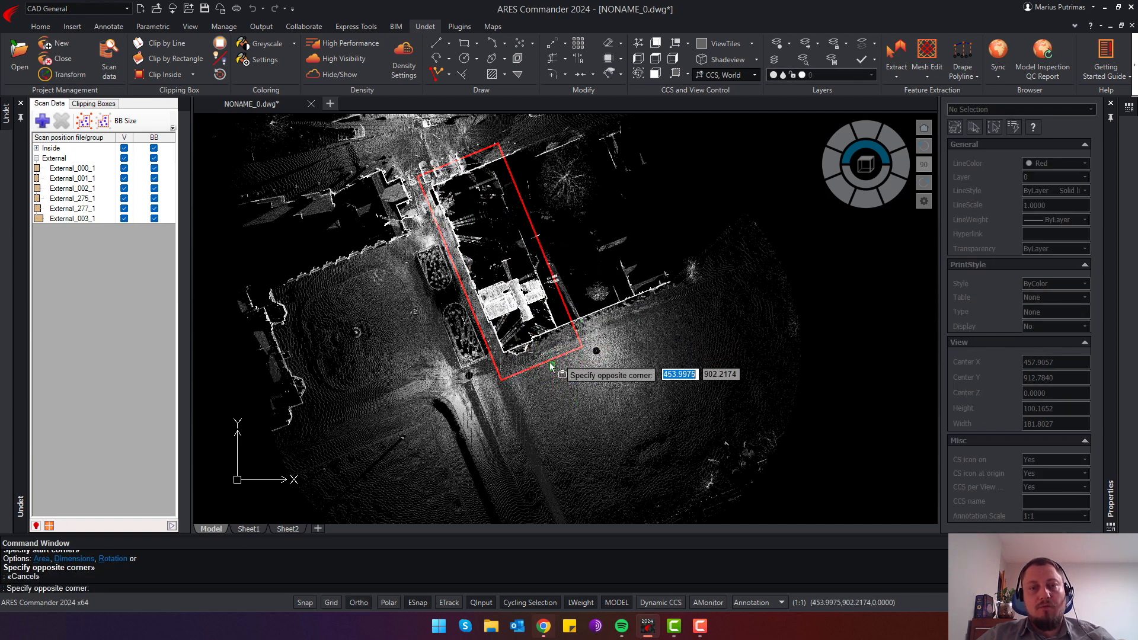
left_click(567, 326)
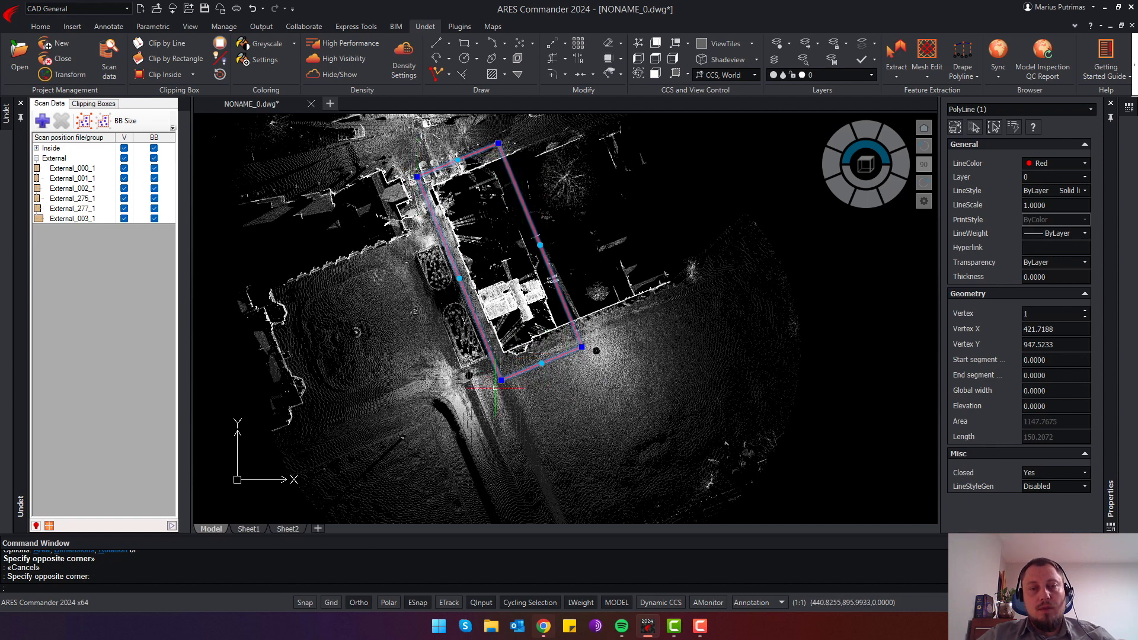
key("Escape")
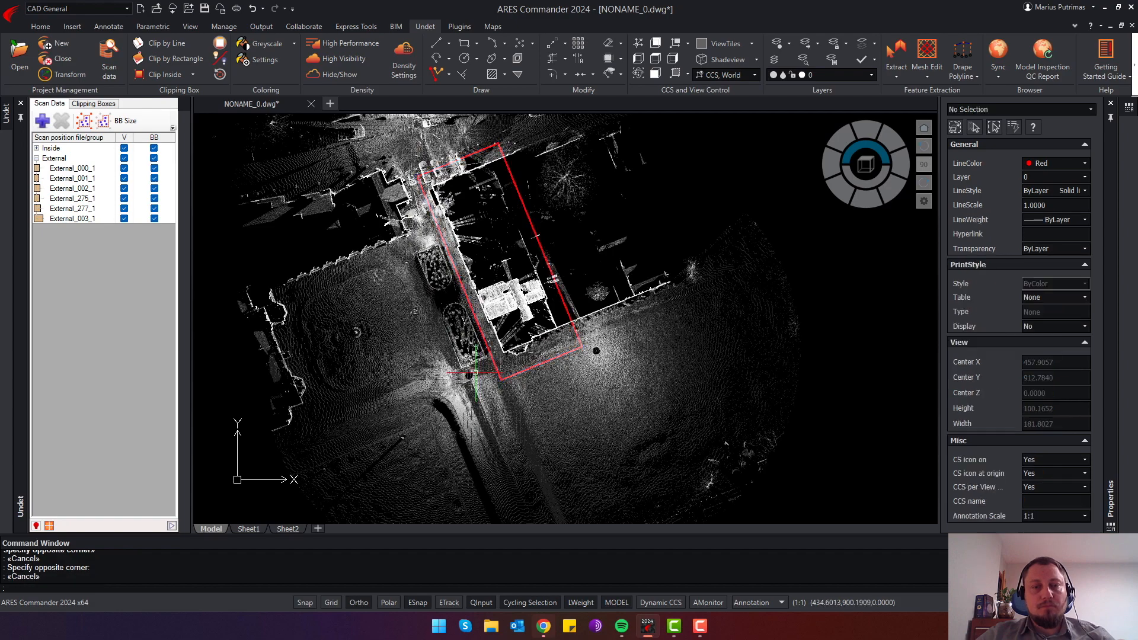
middle_click_drag(515, 387, 539, 306, "shift")
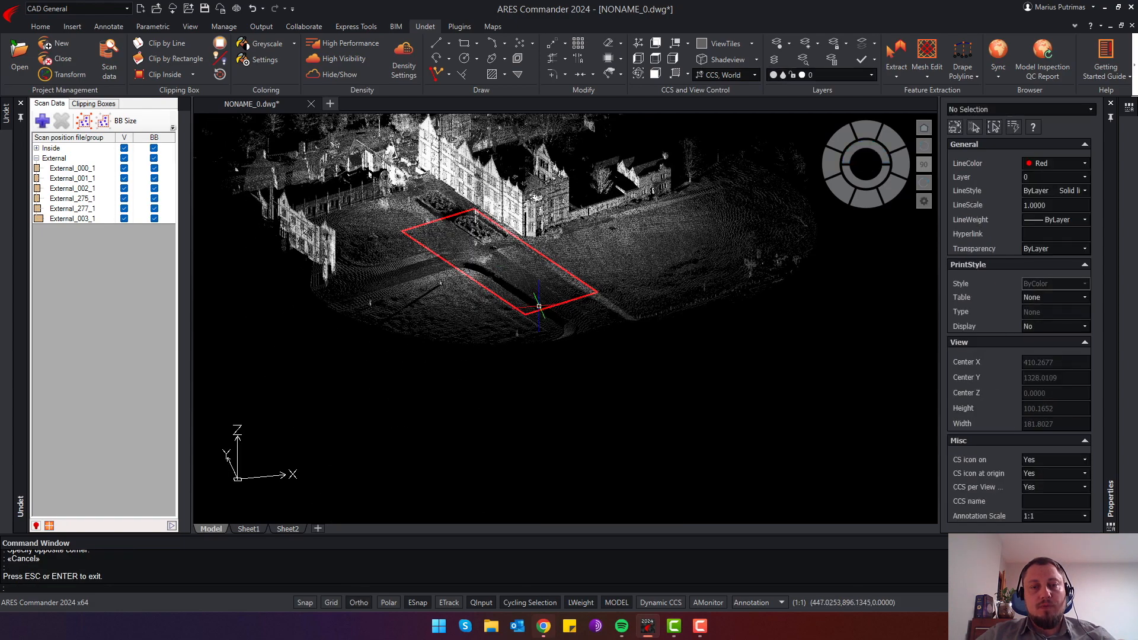
left_click(549, 308)
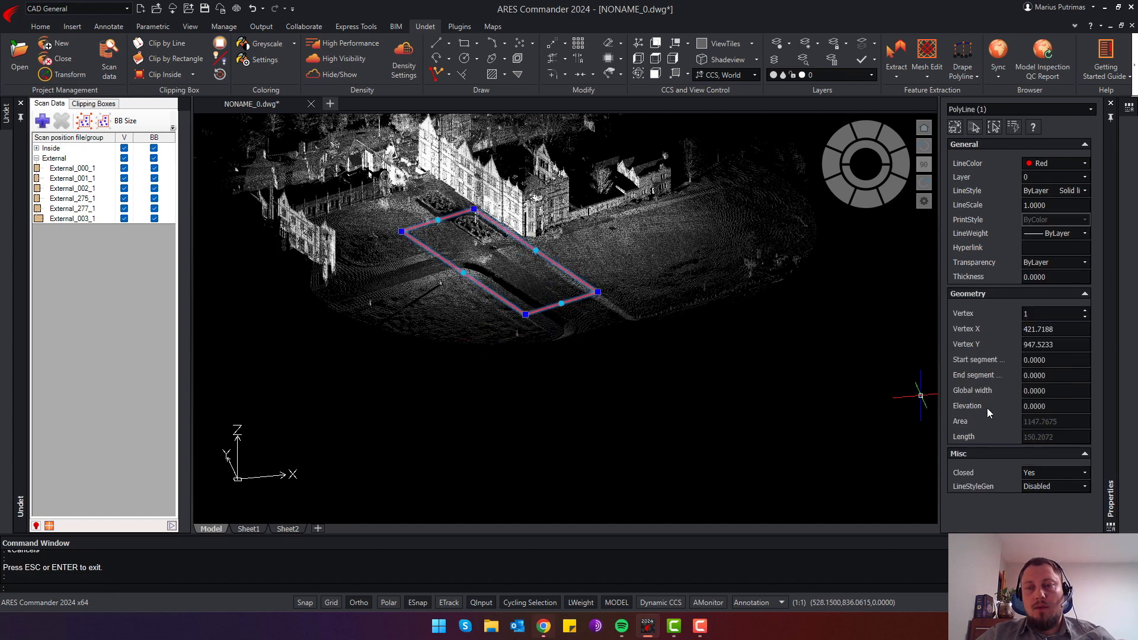
key("Escape")
middle_click_drag(506, 260, 554, 357)
left_click(527, 309)
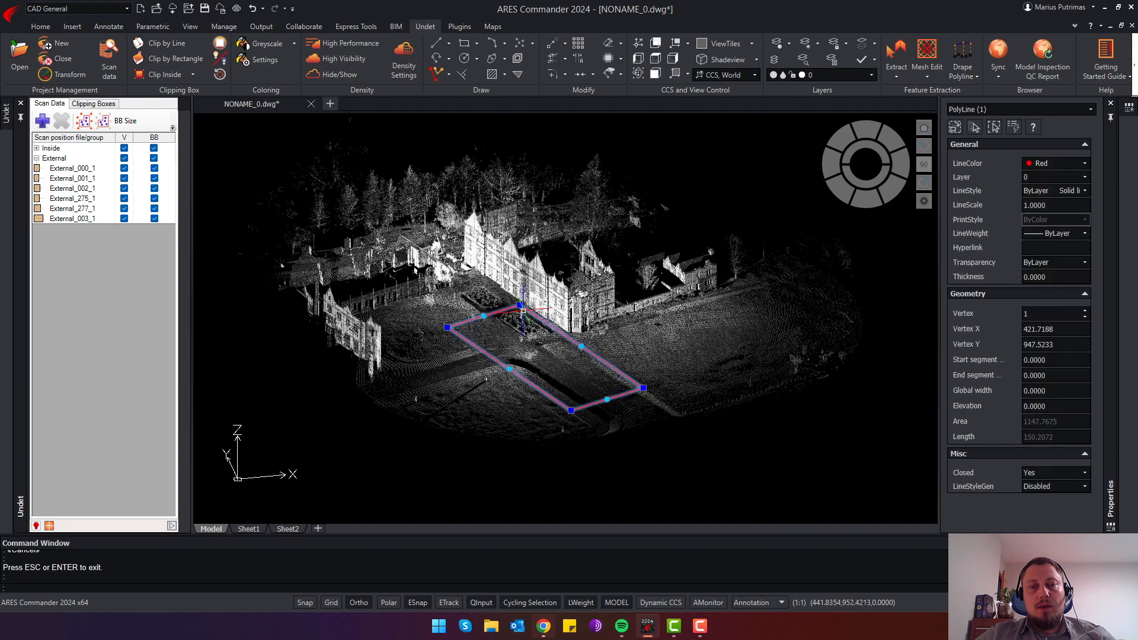
scroll(527, 308, "up", 2)
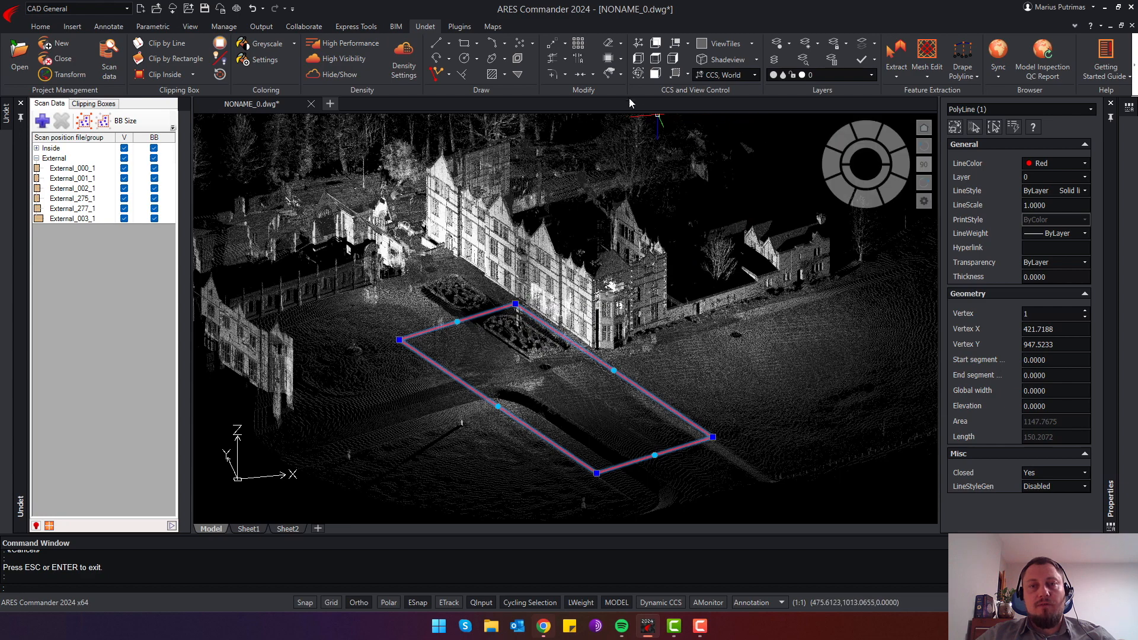
In the front view, set the rectangle's elevation to 18 to raise it to the building's ground level, then deselect it.
left_click(655, 74)
scroll(574, 378, "up", 2)
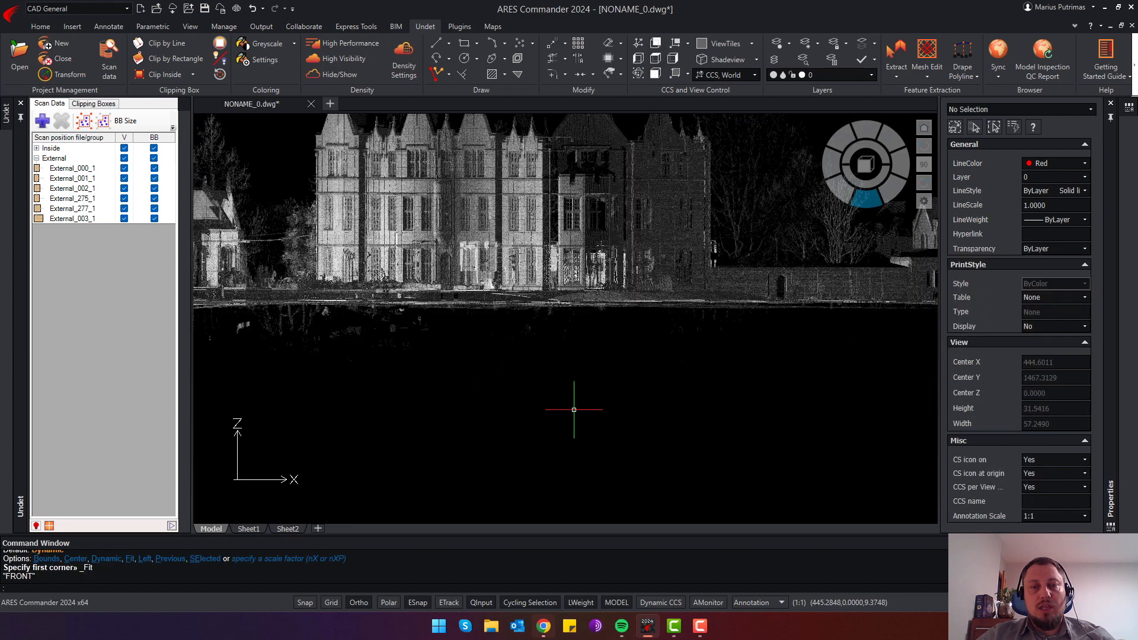
scroll(564, 352, "up", 2)
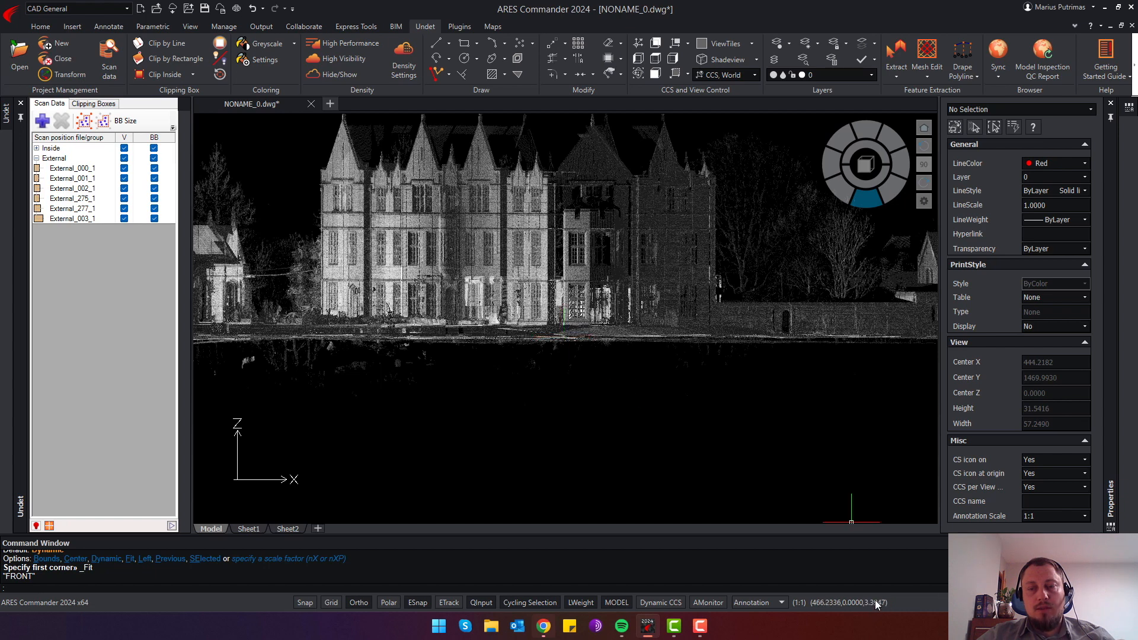
scroll(569, 381, "down", 4)
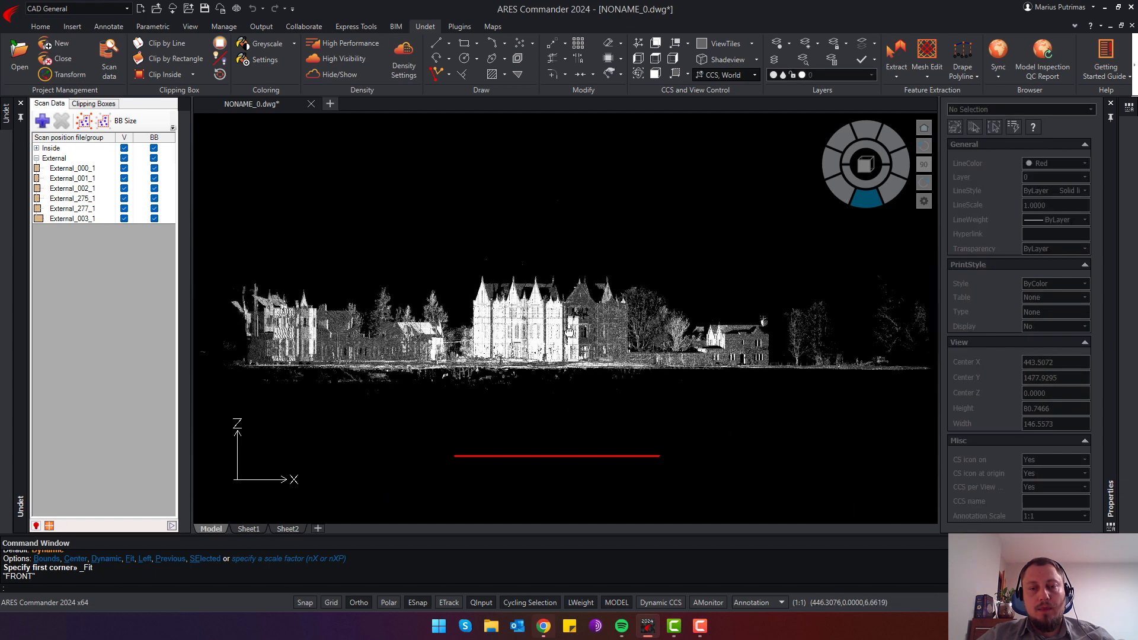
middle_click_drag(579, 455, 574, 365)
scroll(574, 366, "up", 4)
left_click(574, 366)
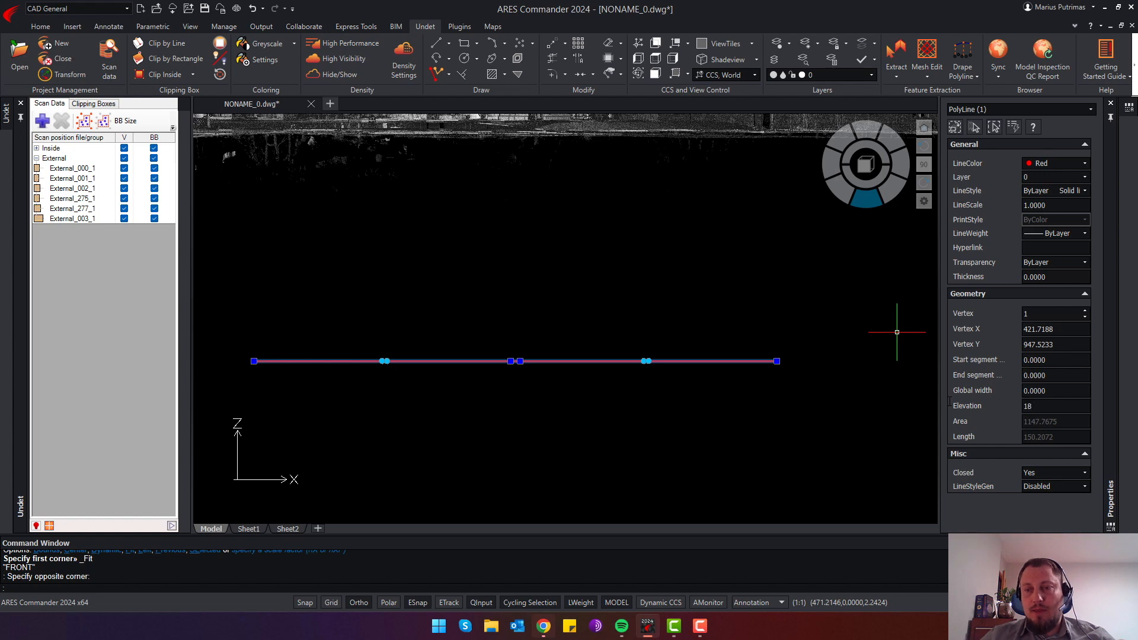
key("Return")
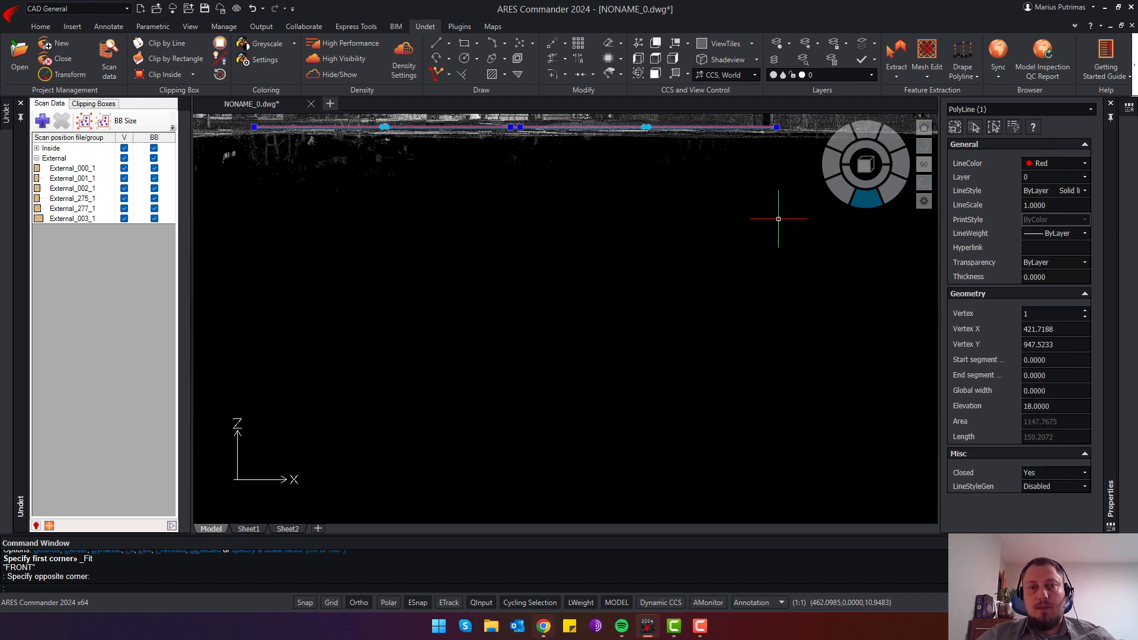
middle_click_drag(563, 294, 634, 419)
key("Escape")
key("Escape")
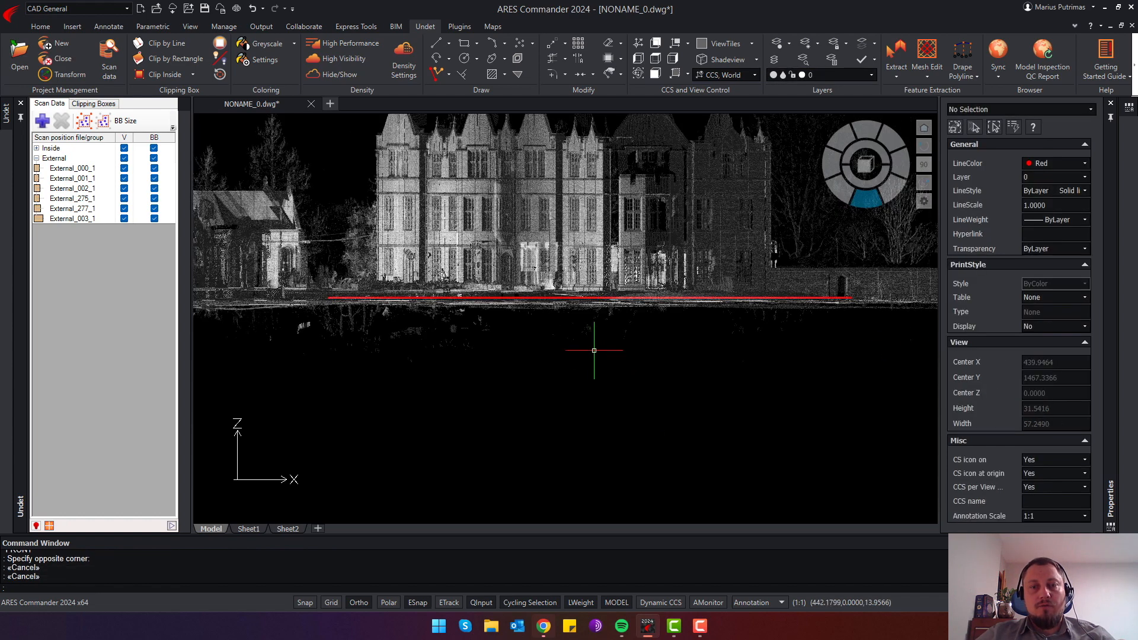
Explode the rectangle around the main building into separate lines.
mouse_move(547, 270)
middle_mouse_down("shift")
mouse_move(599, 344)
mouse_move(586, 361)
middle_mouse_up("shift")
scroll(585, 361, "down", 1)
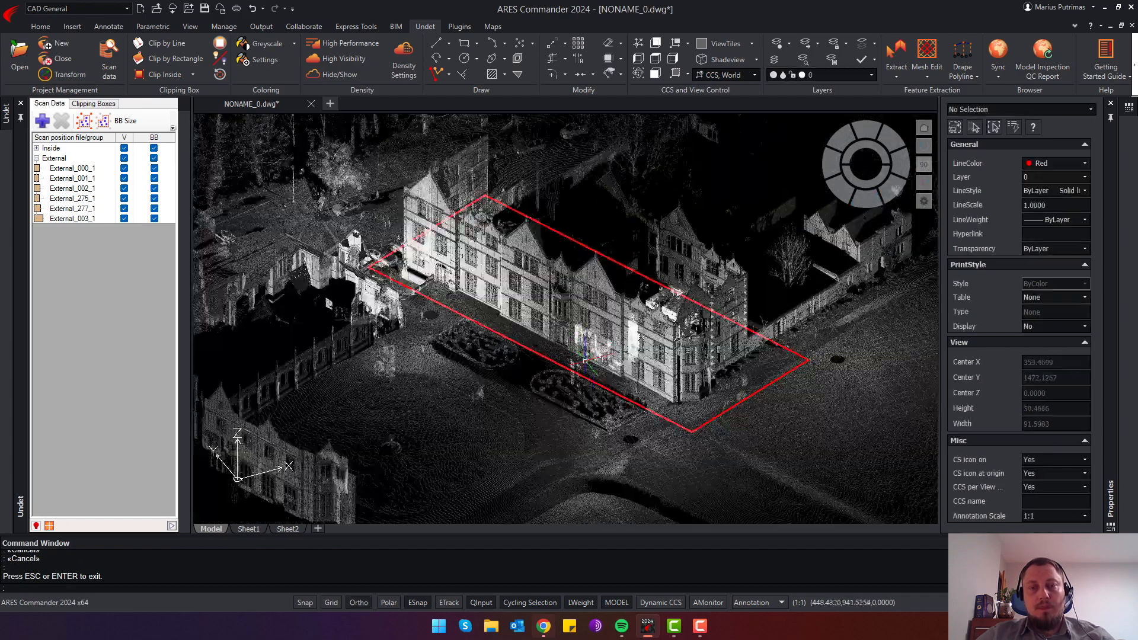
scroll(622, 386, "down", 2)
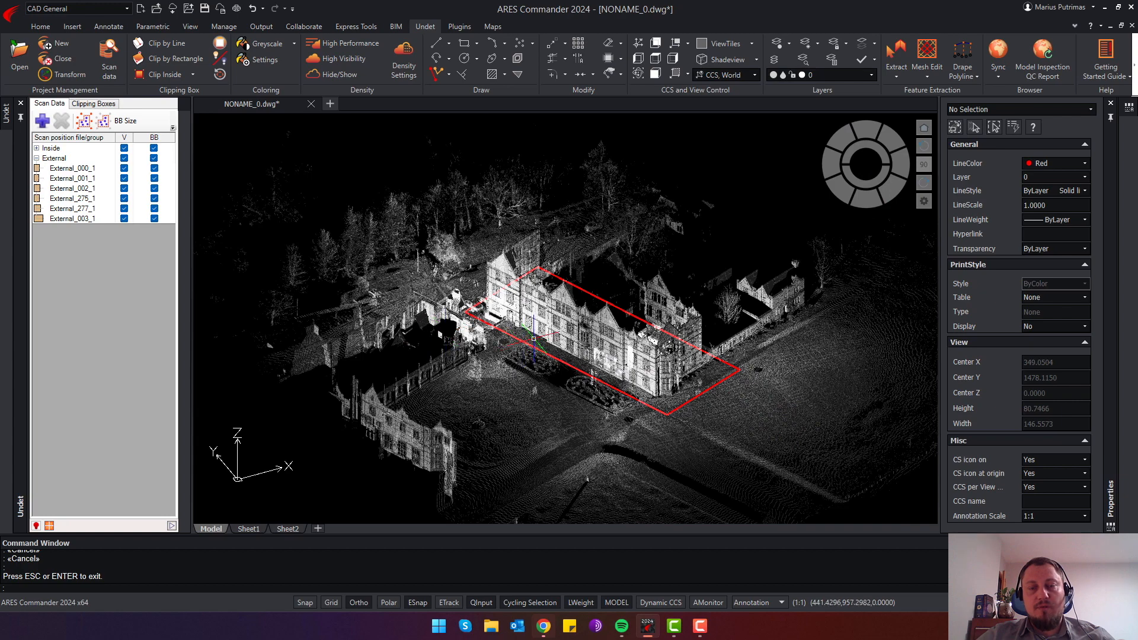
scroll(538, 336, "up", 2)
left_click(526, 363)
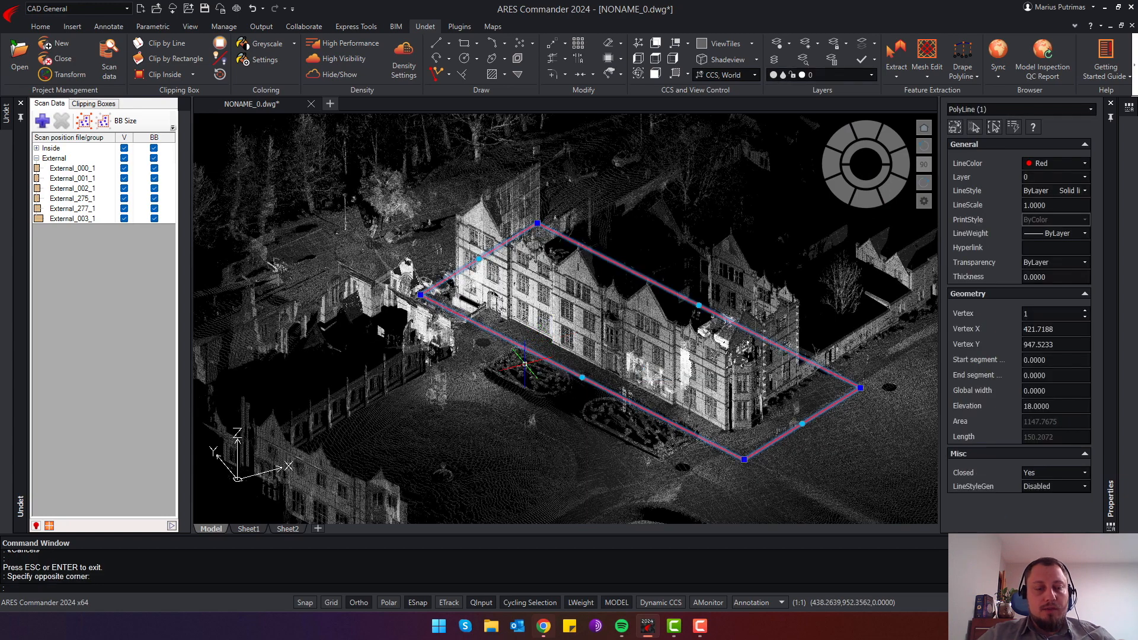
type("explode")
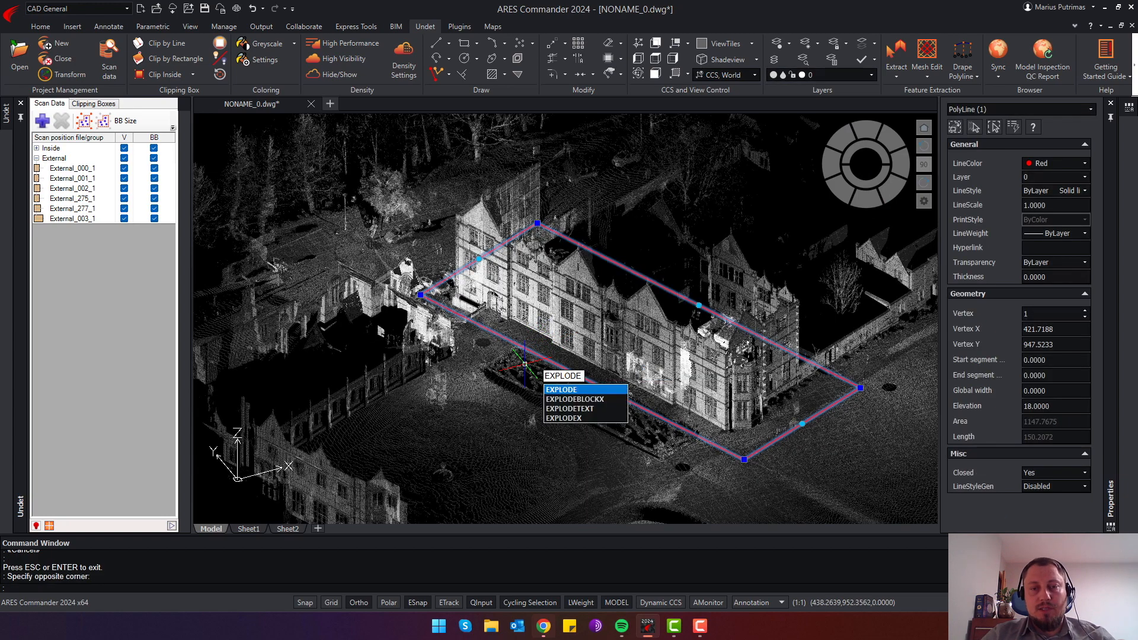
key("Return")
left_click_drag(552, 346, 521, 374)
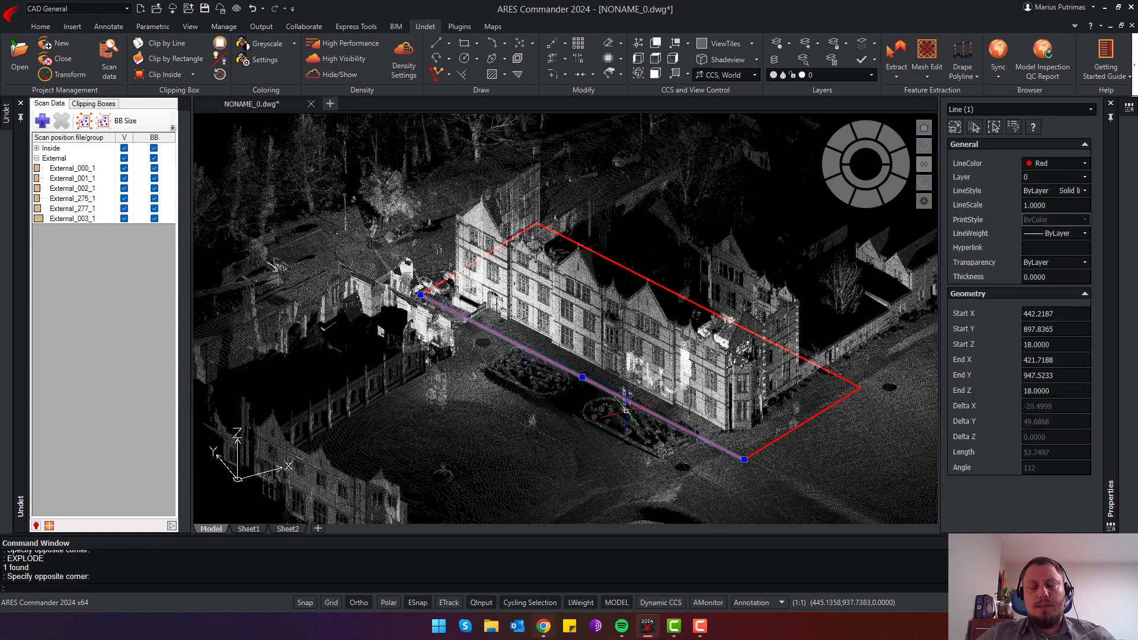
key("Escape")
Define a custom coordinate system with its origin at the rectangle's far façade-side corner, X along the long façade edge and Y pointing vertically up.
middle_click_drag(459, 309, 495, 349, "shift")
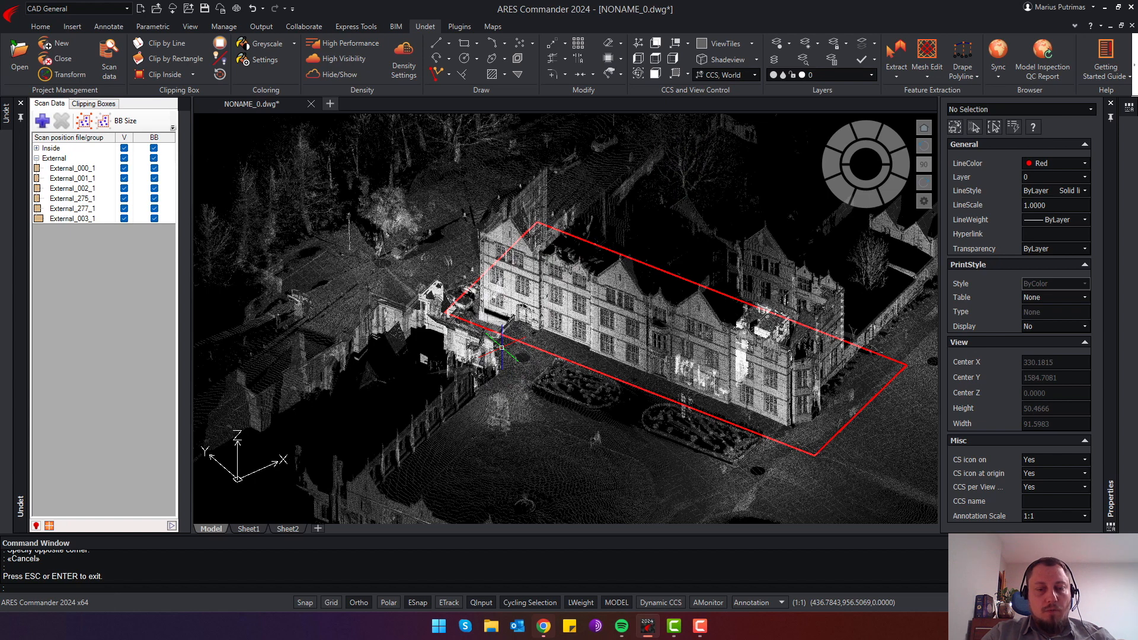
type("cs")
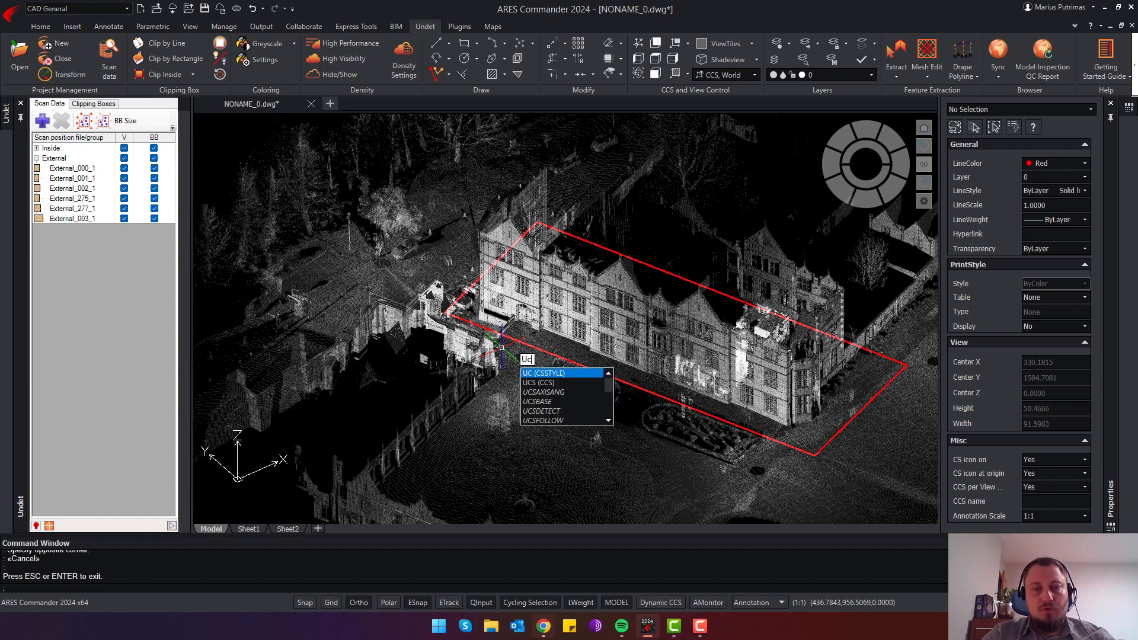
key("Return")
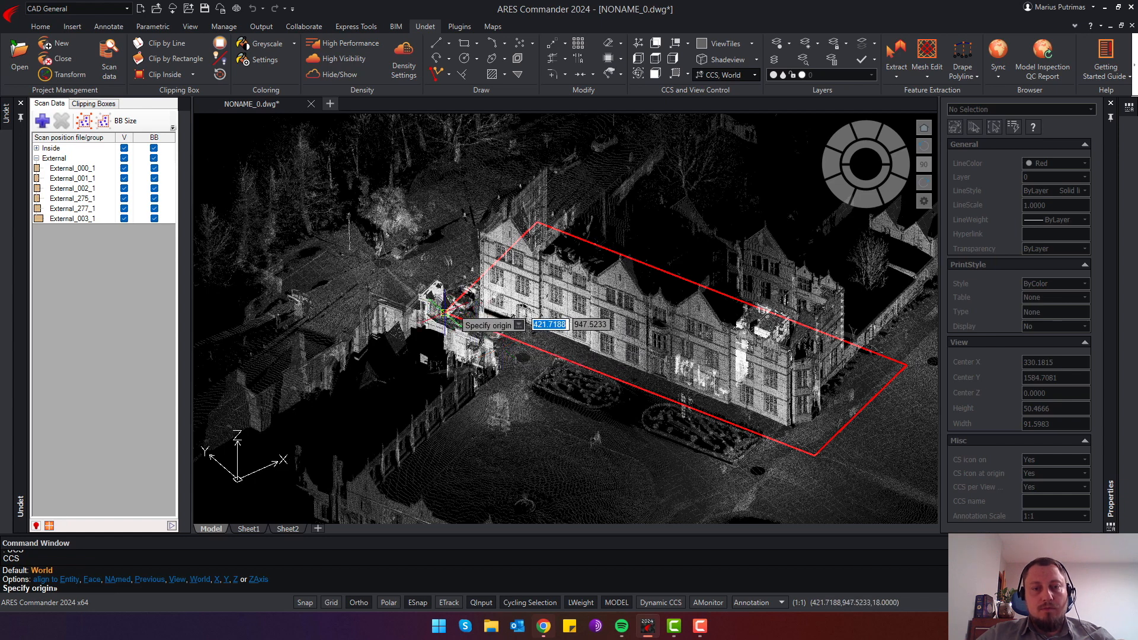
left_click(444, 312)
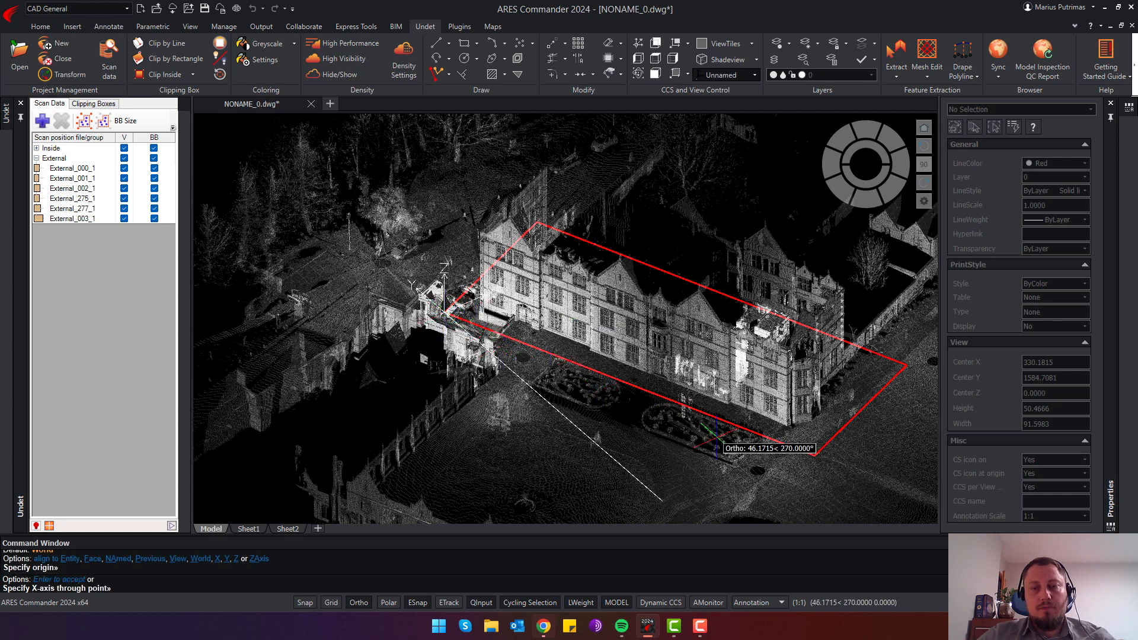
key("F8")
left_click(815, 456)
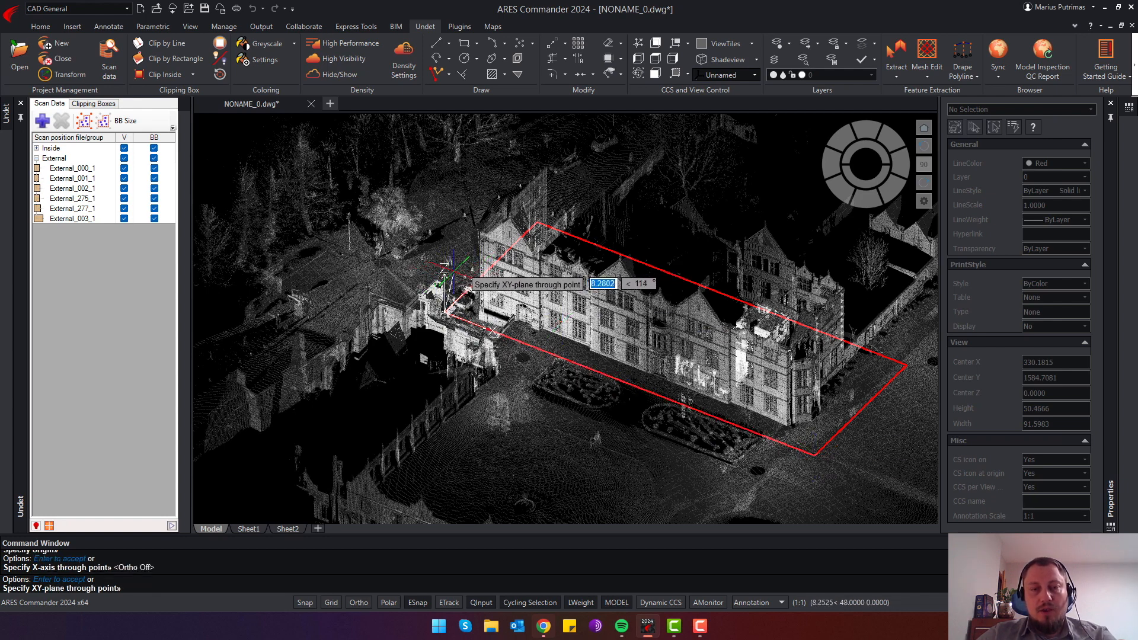
key("F8")
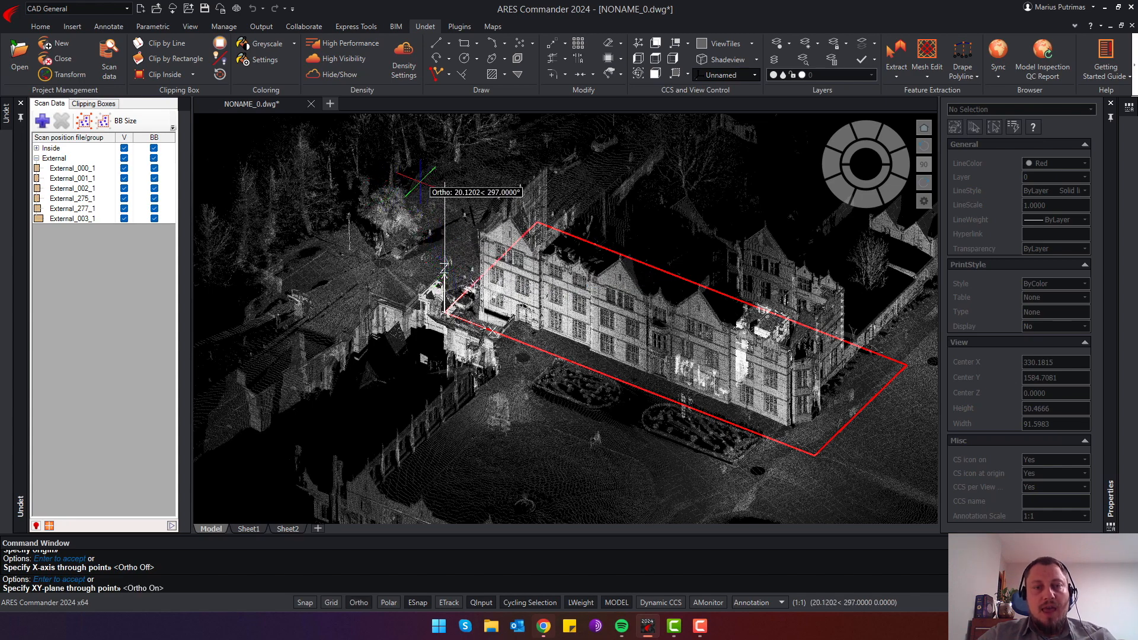
middle_click_drag(442, 172, 460, 234)
left_click(459, 234)
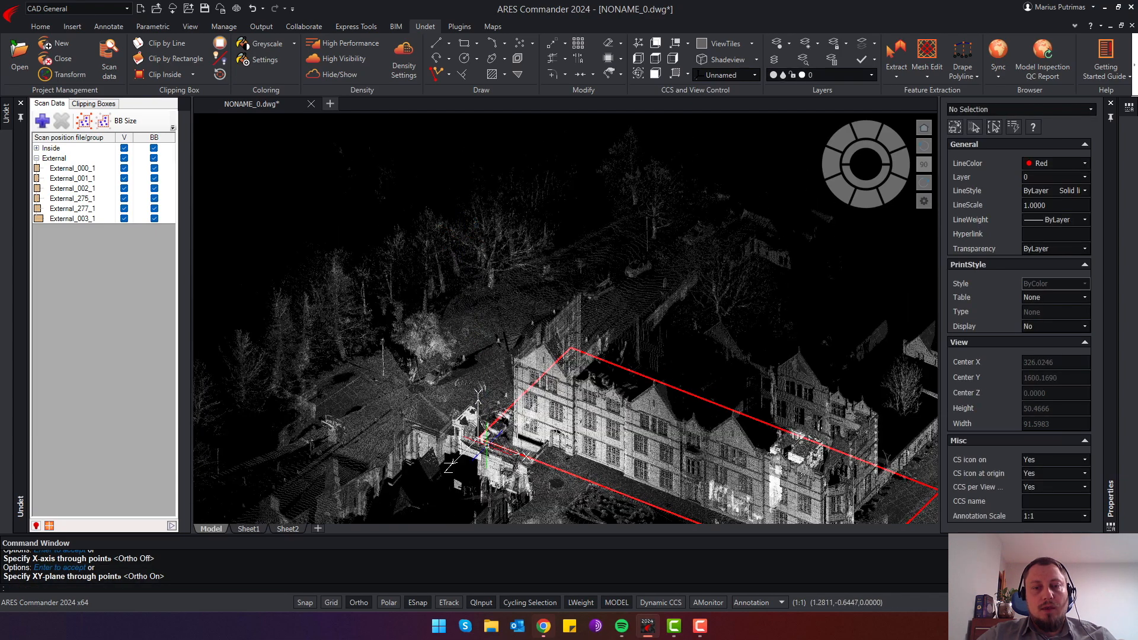
Examine the new coordinate system's origin and axis directions against the rectangle's corner and the façade.
scroll(487, 446, "up", 2)
middle_click_drag(506, 475, 442, 390)
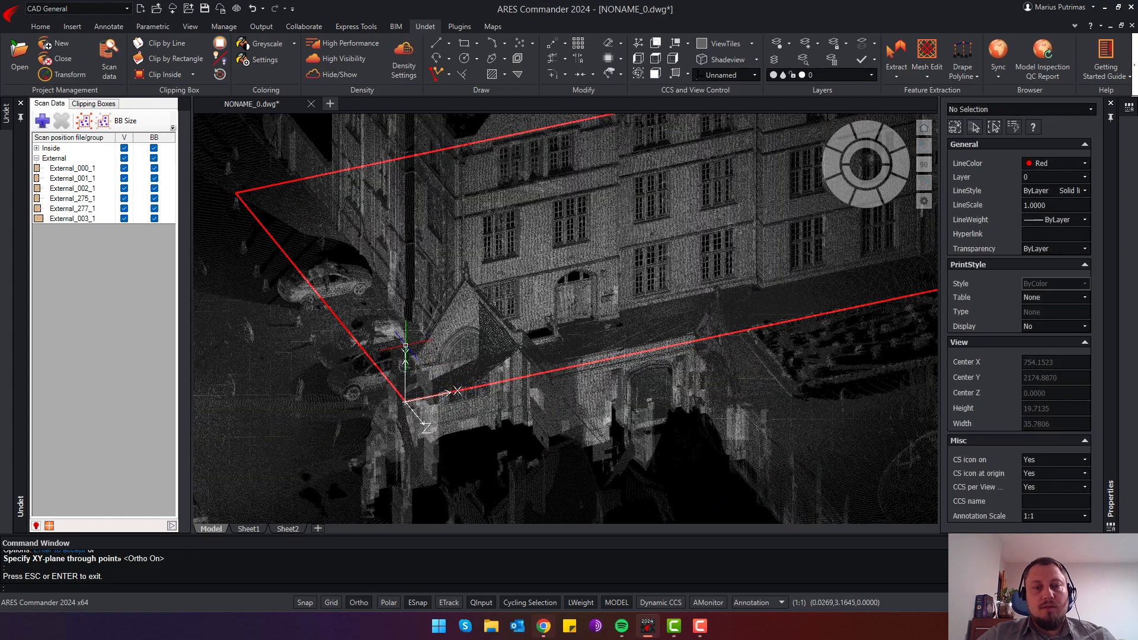
scroll(499, 313, "down", 2)
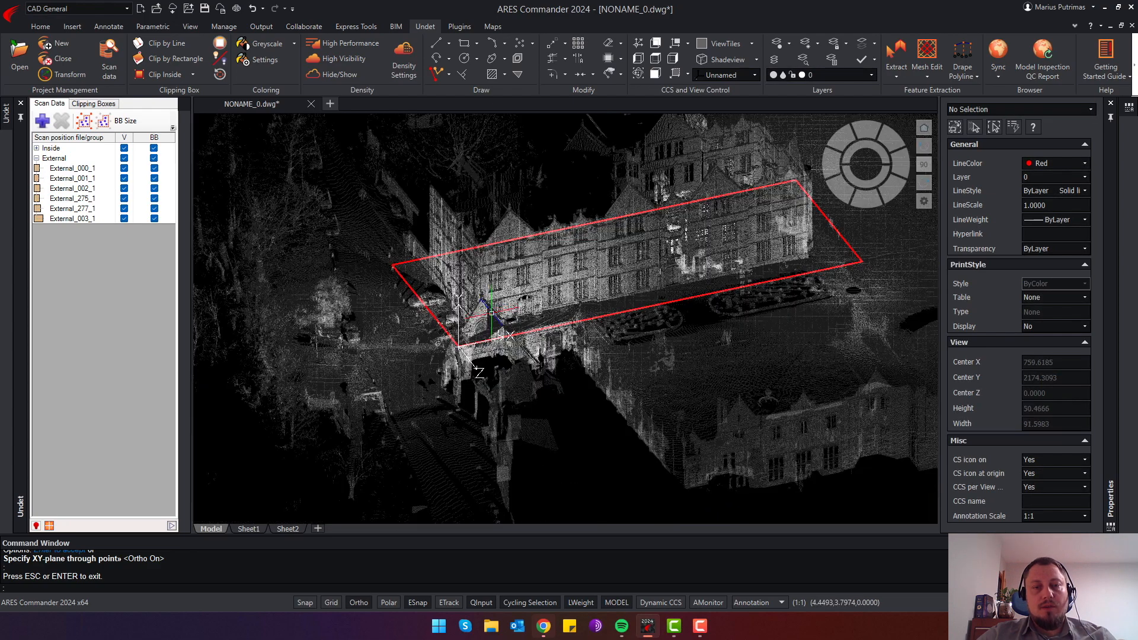
middle_click_drag(624, 260, 427, 303, "shift")
scroll(418, 303, "up", 2)
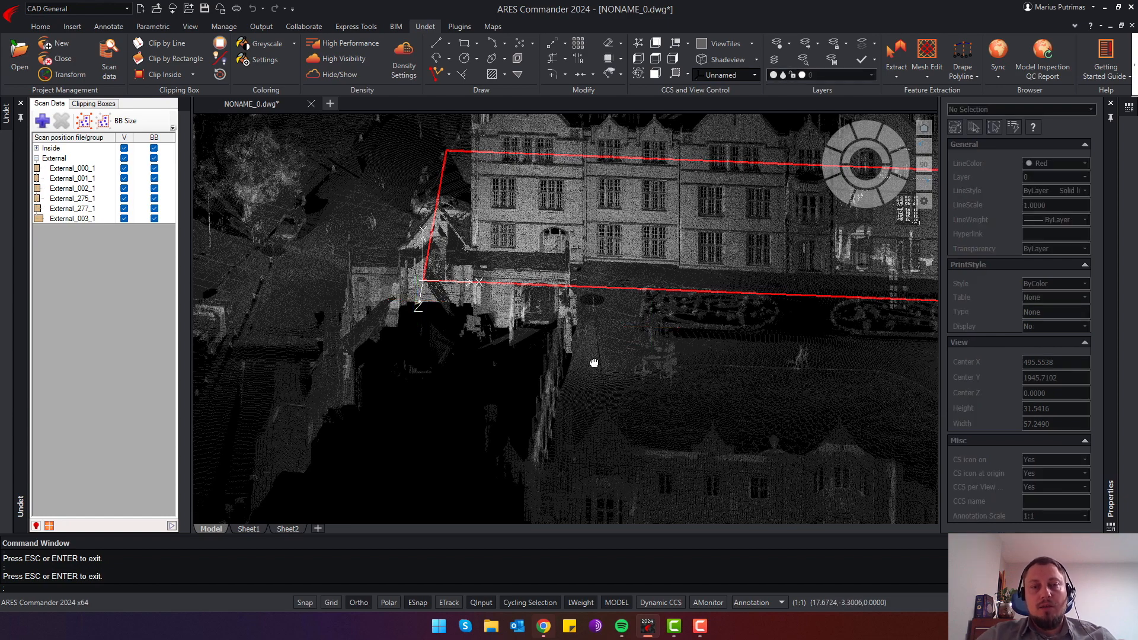
middle_click_drag(593, 364, 518, 393)
scroll(591, 397, "down", 2)
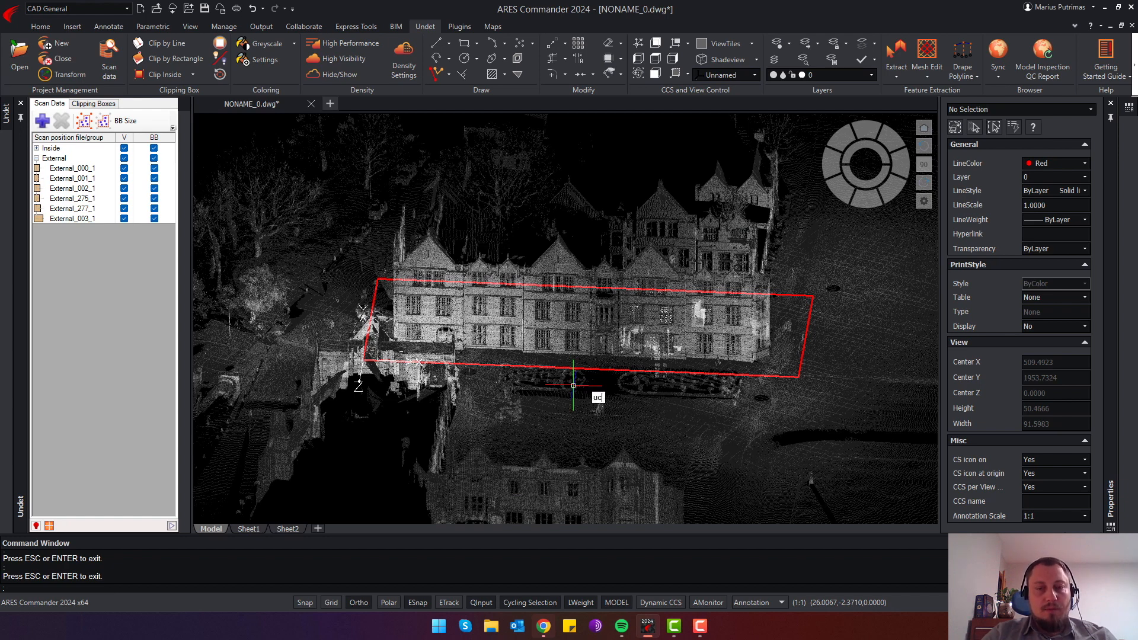
Save the current coordinate system under the name Elevation1.
type("s")
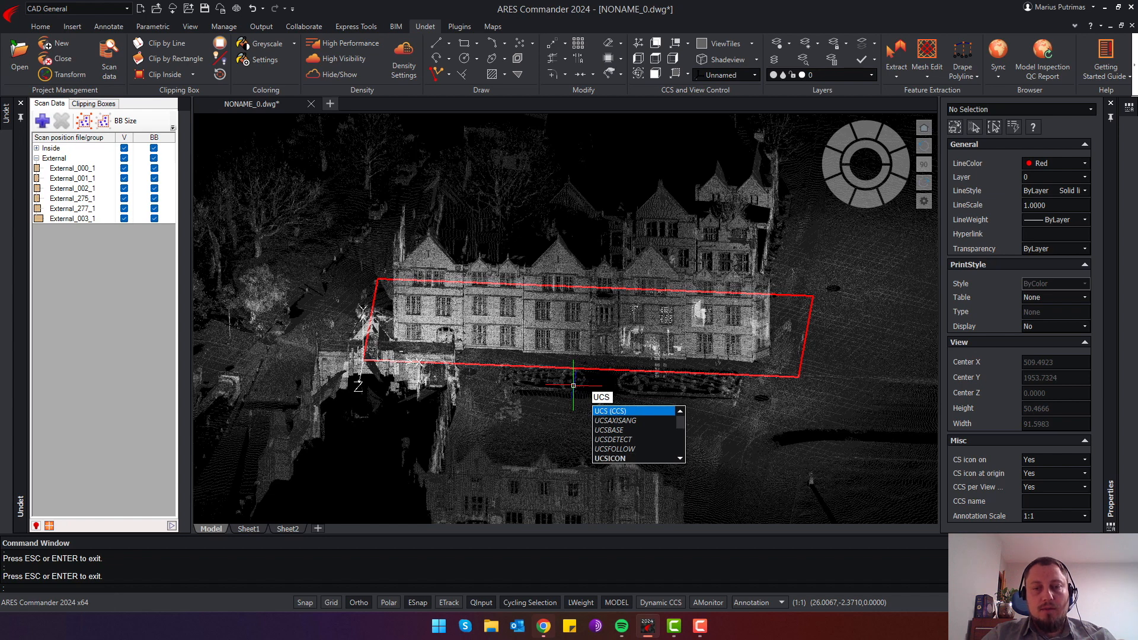
key("Return")
type("n")
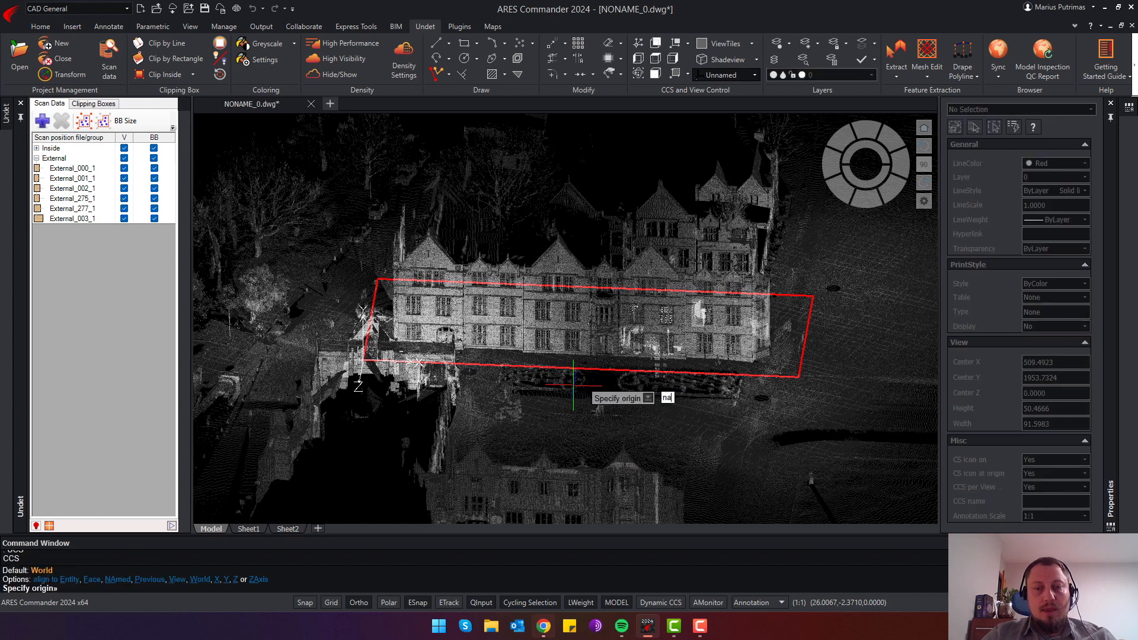
type("a")
key("Return")
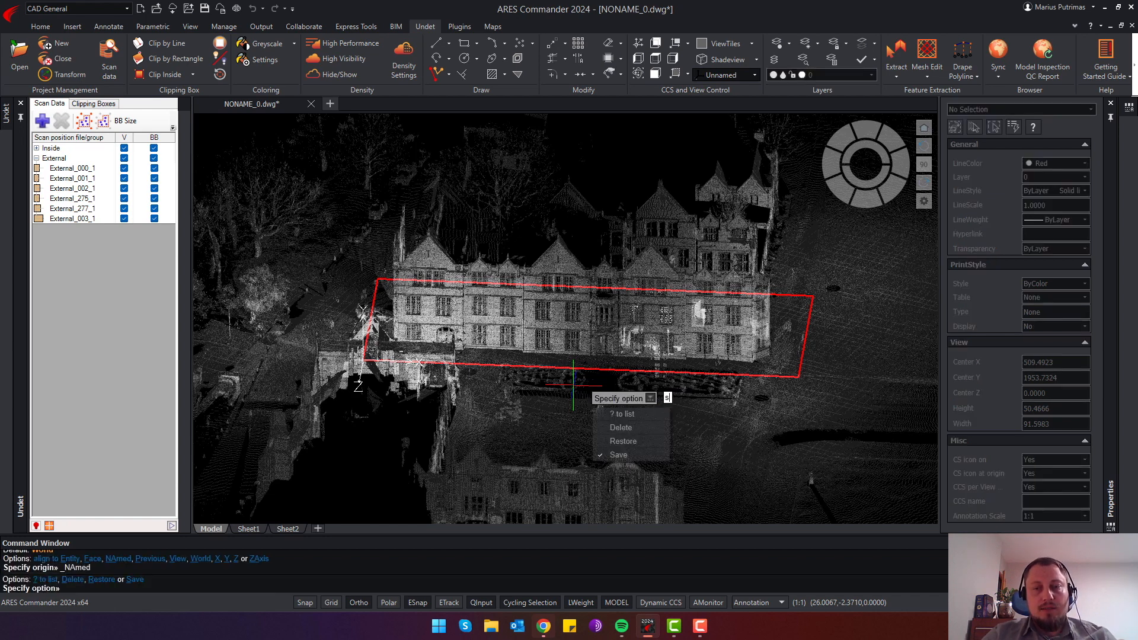
type("s")
key("Return")
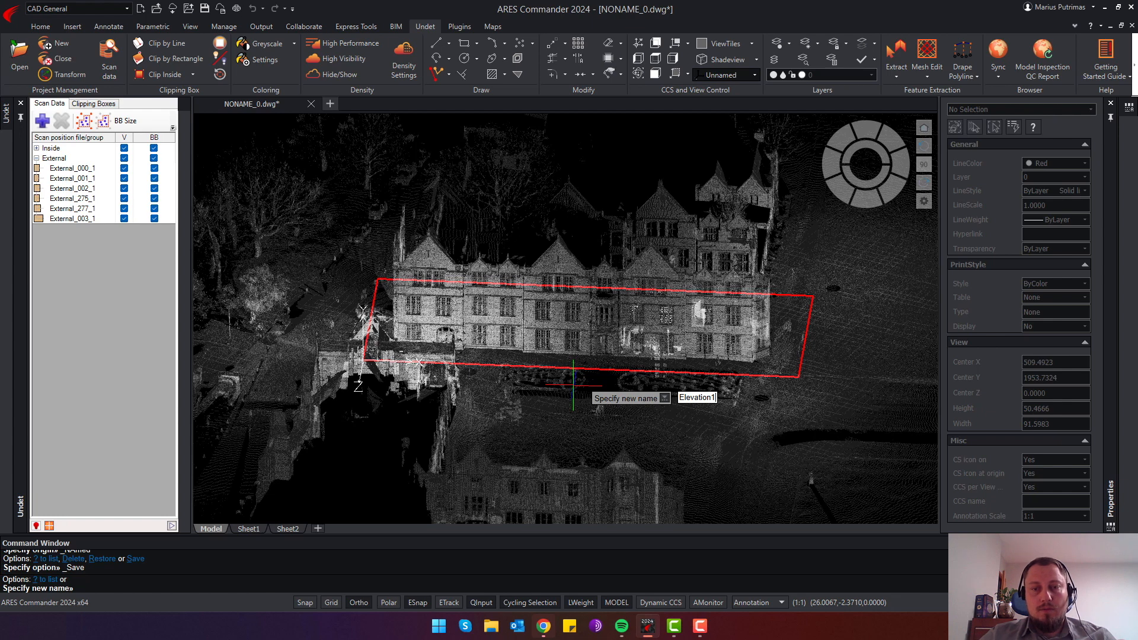
key("Return")
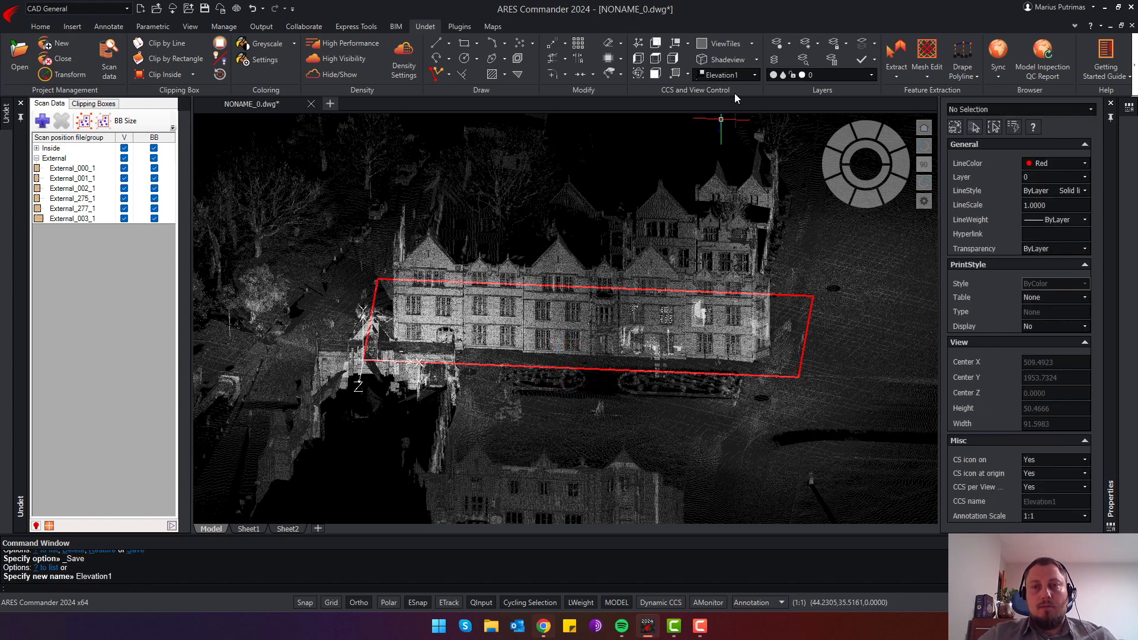
Activate the Elevation1 coordinate system and set the top view relative to it, framing the building's façade.
left_click(756, 76)
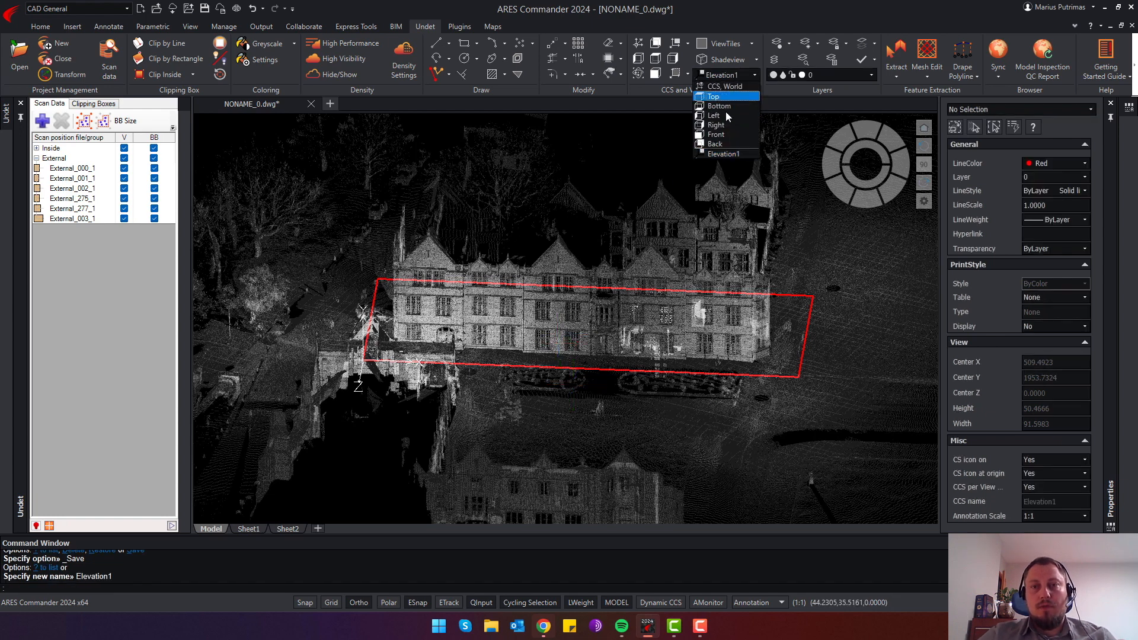
left_click(727, 156)
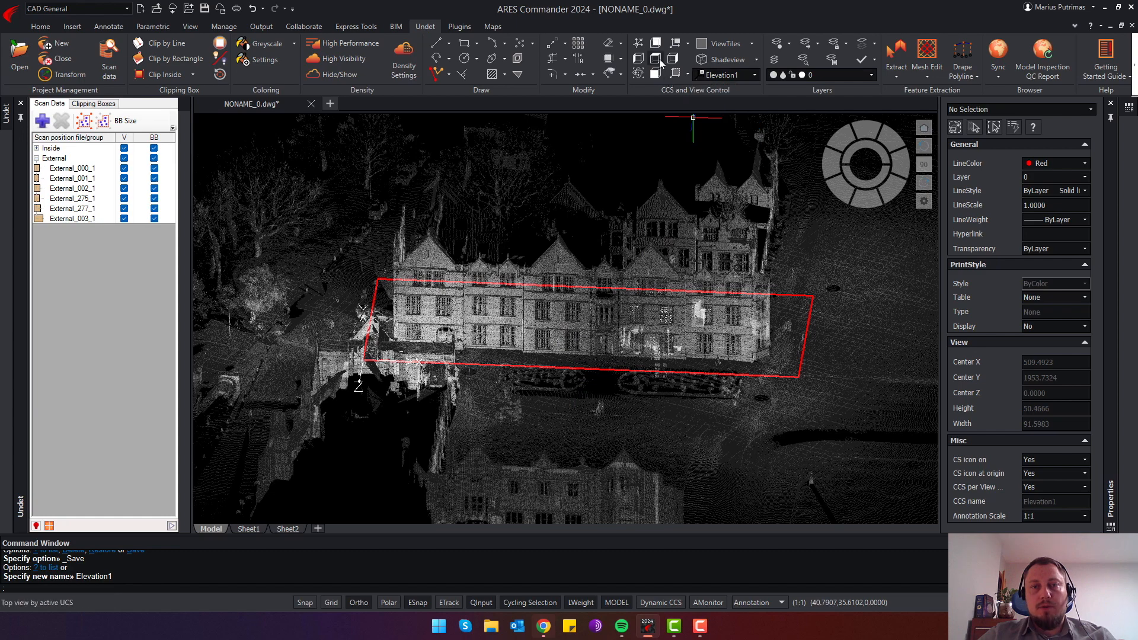
left_click(657, 60)
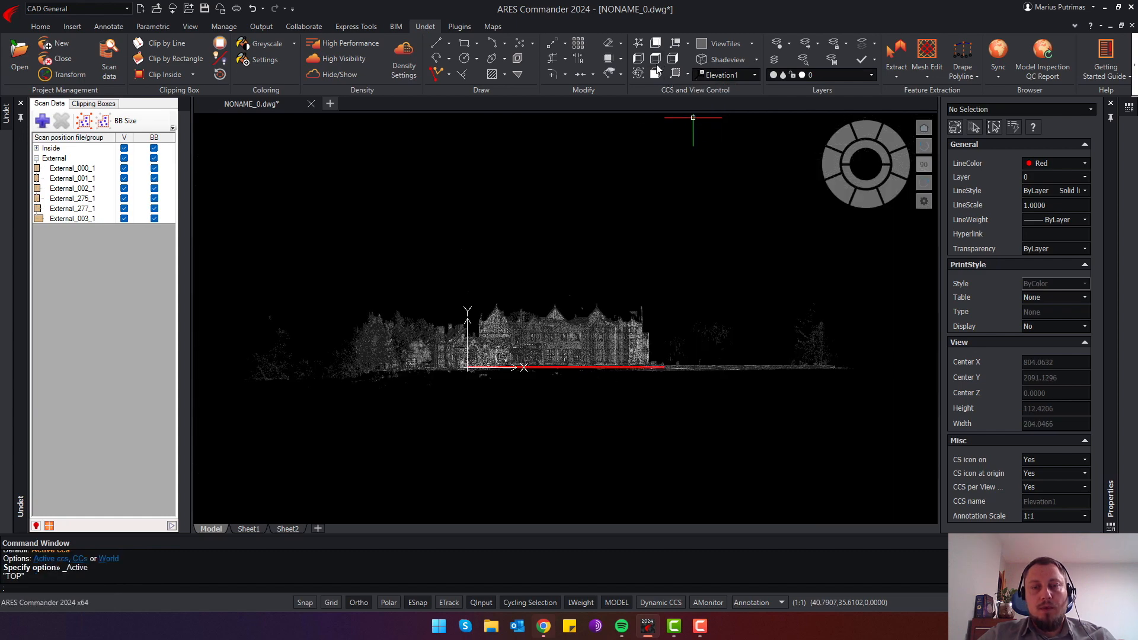
scroll(573, 338, "up", 5)
scroll(573, 338, "down", 2)
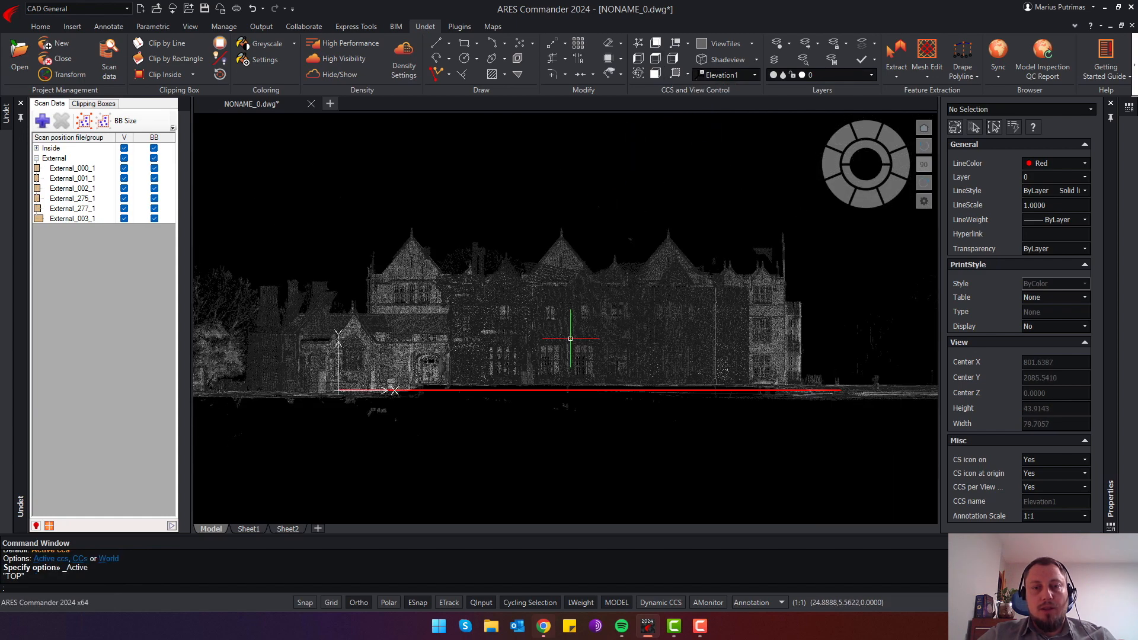
Colour the point cloud by RGB and set its transparency to 0 in the coloring settings.
left_click(294, 43)
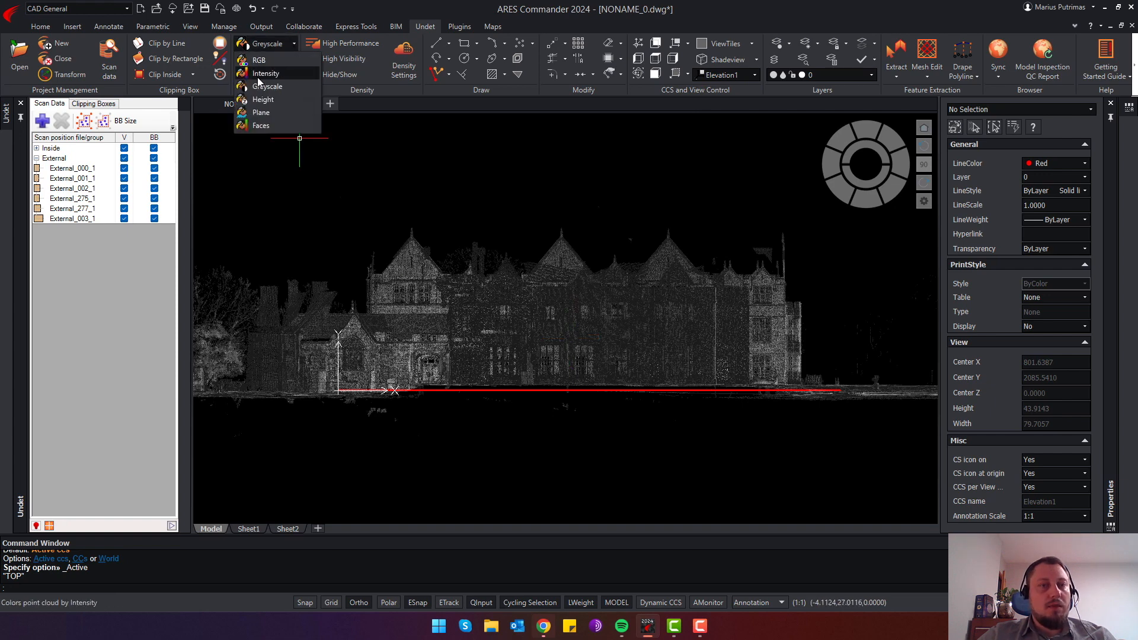
left_click(266, 63)
left_click(271, 62)
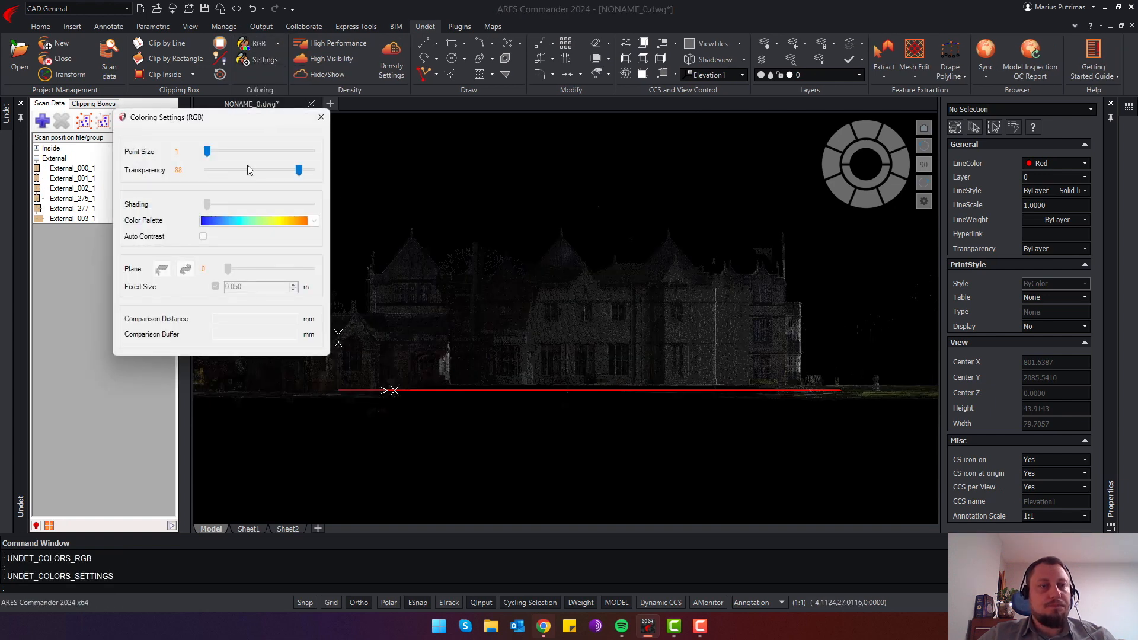
left_click_drag(254, 171, 206, 170)
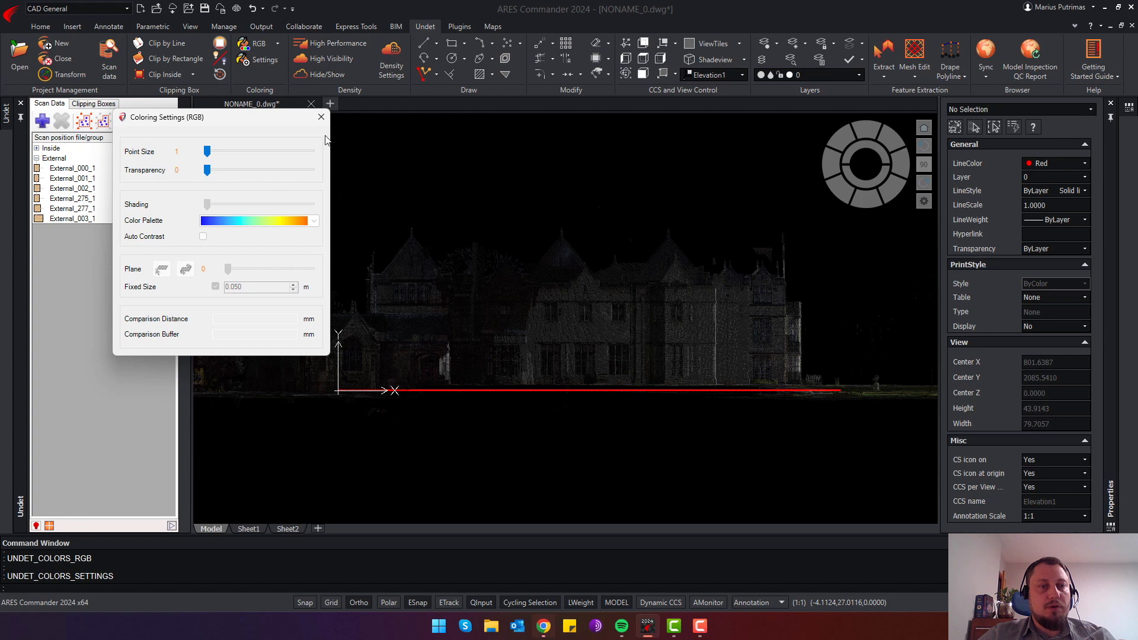
left_click(321, 118)
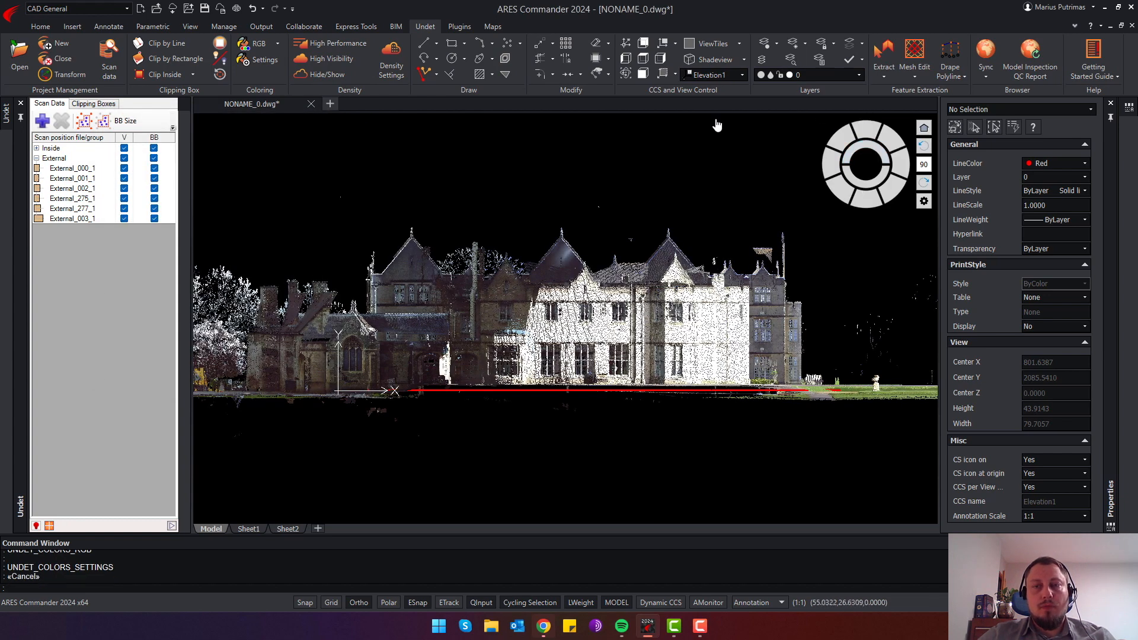
Set the back view to see the building in plan and start a rectangular clip at the façade.
left_click(644, 45)
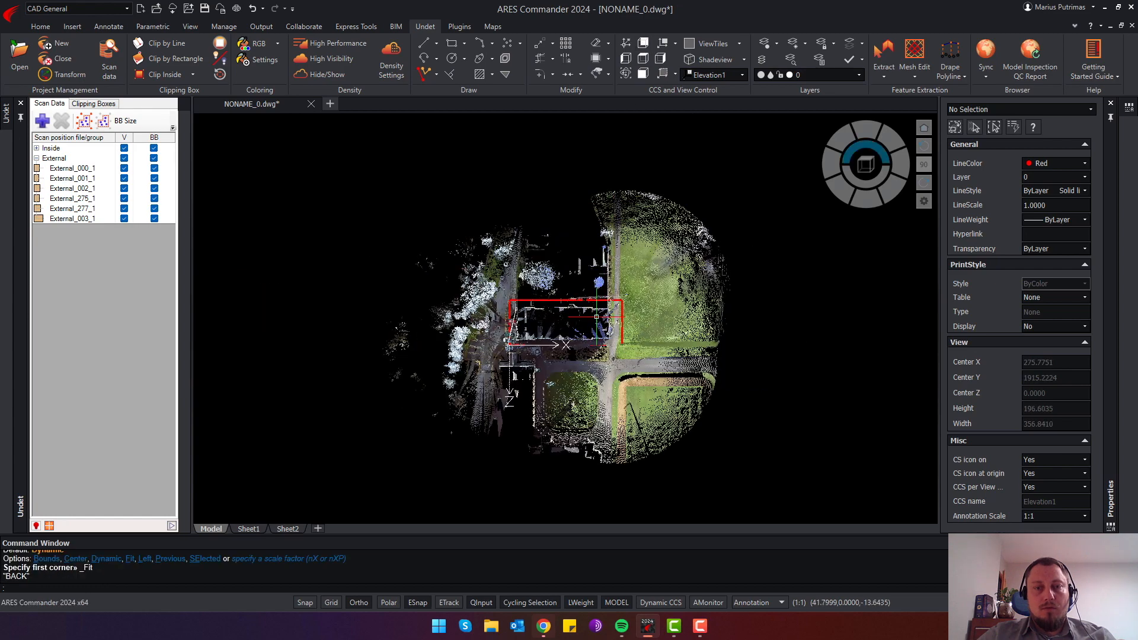
scroll(597, 317, "up", 8)
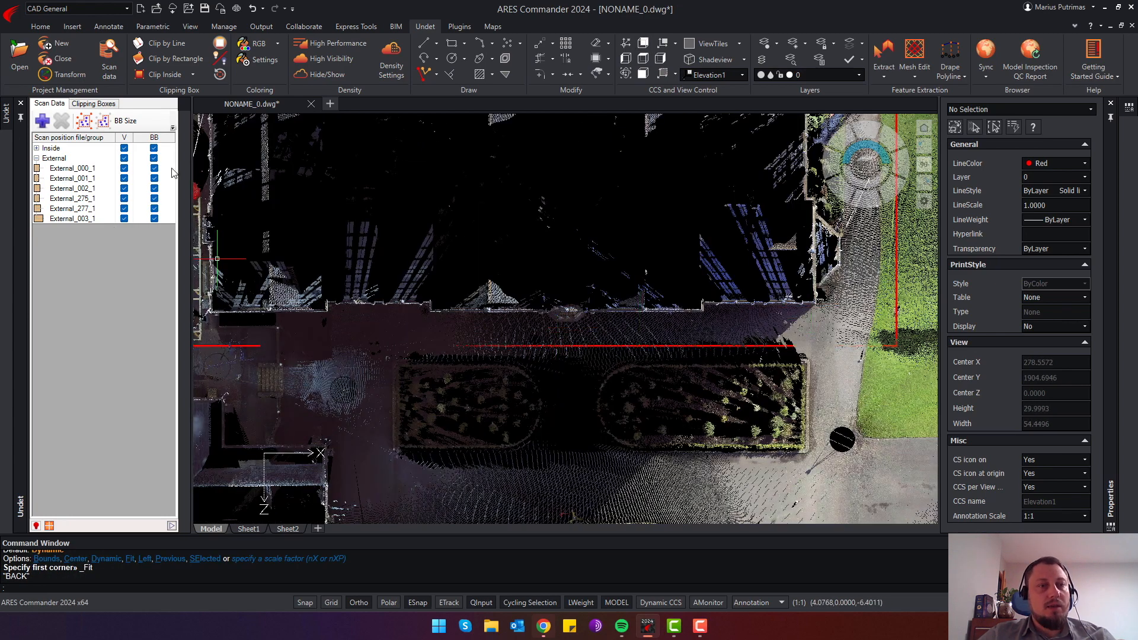
left_click(155, 62)
left_click(514, 326)
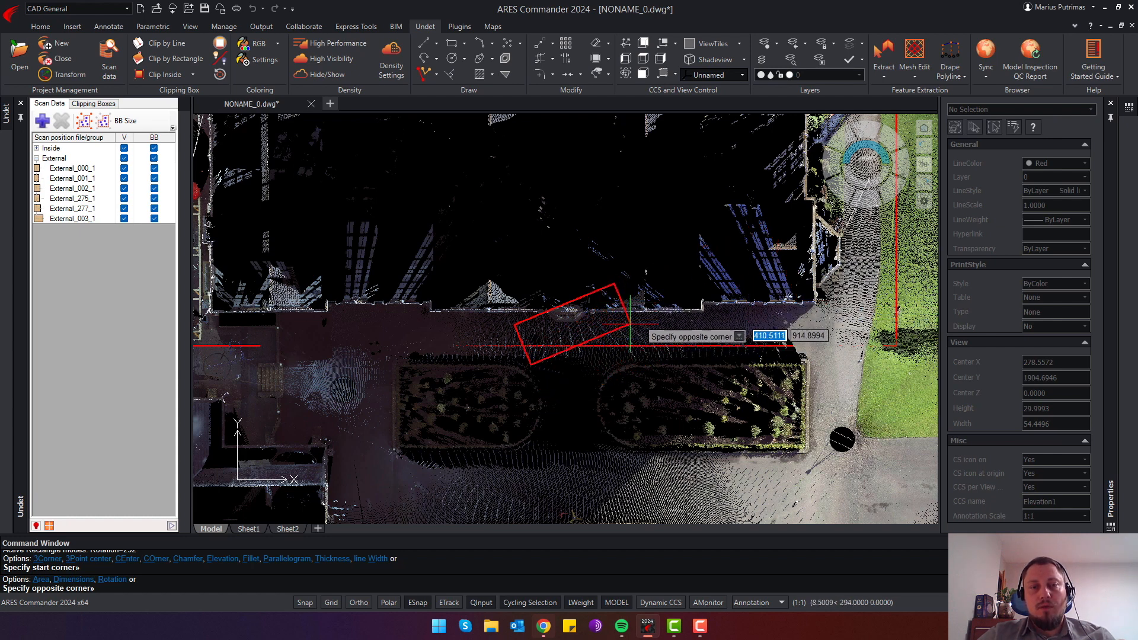
Restart the rectangular clip and realign its rotation so the rectangle's sides run parallel to the façade.
left_click(178, 59)
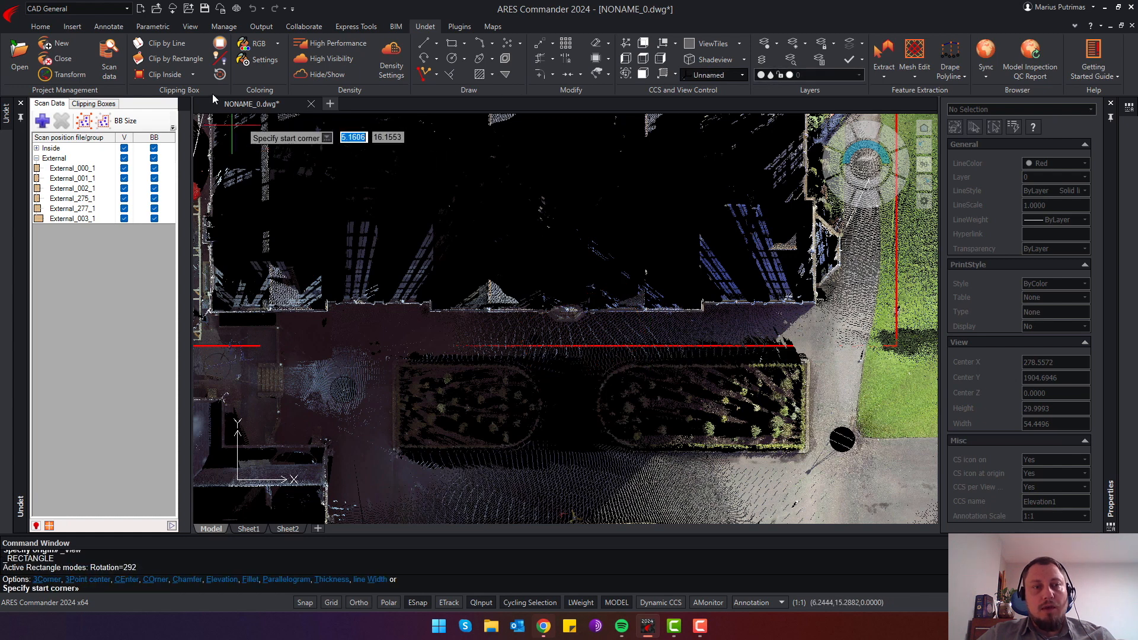
left_click(513, 329)
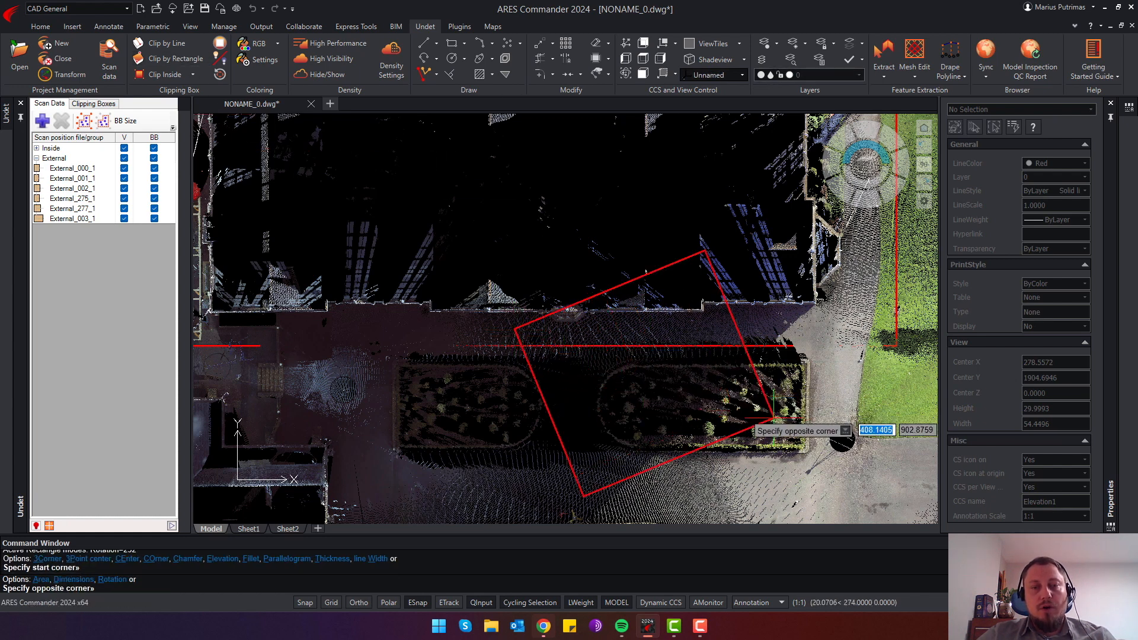
type("r")
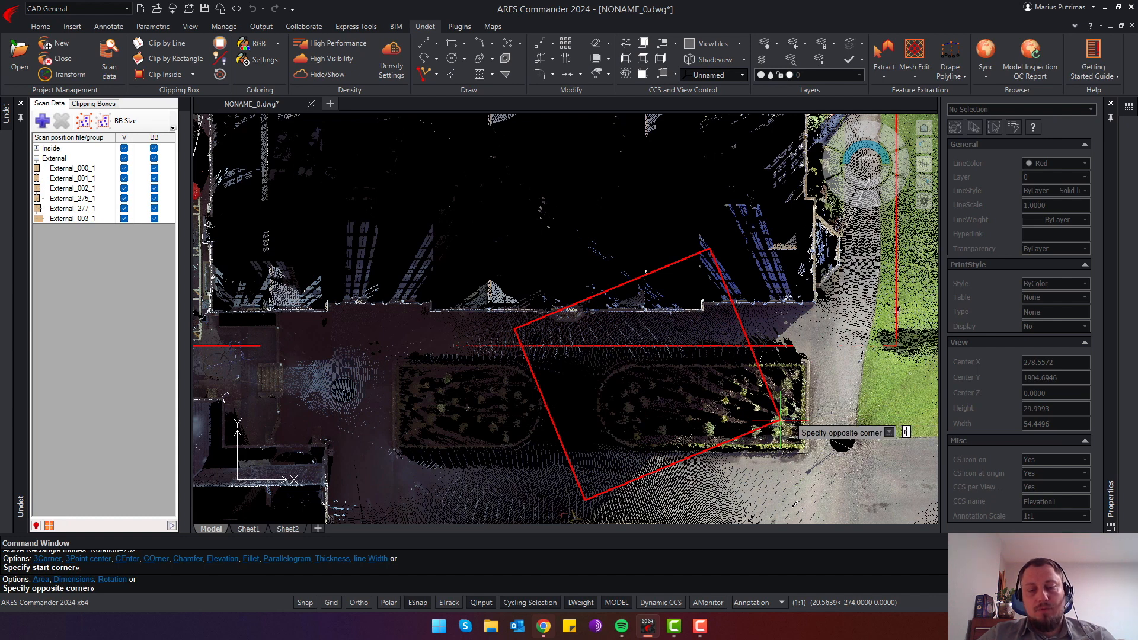
key("Return")
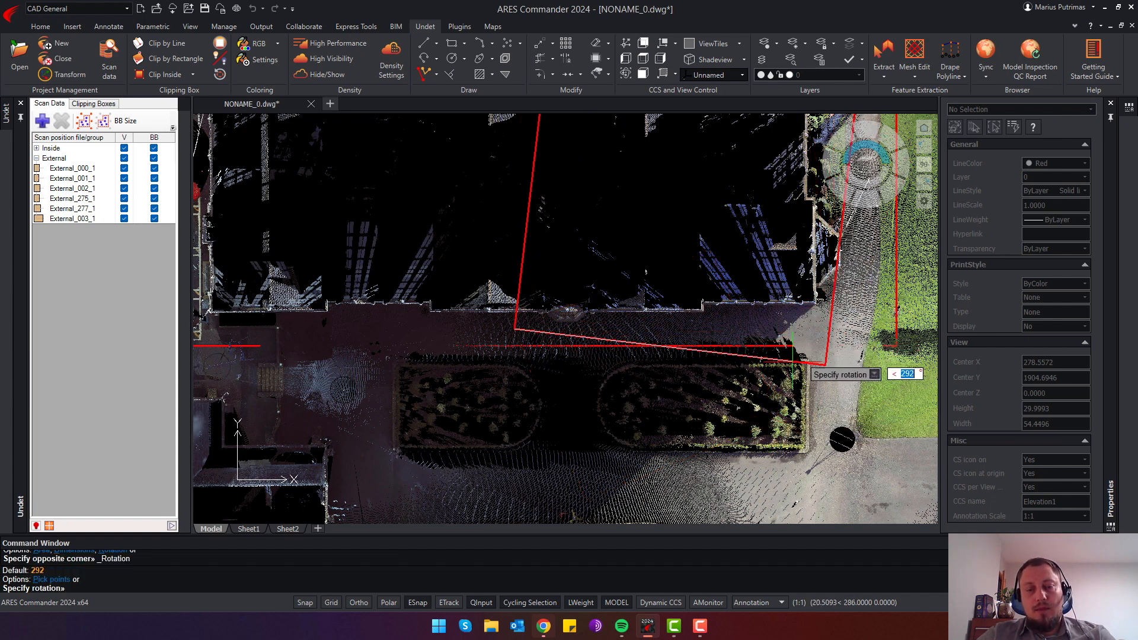
key("F8")
key("Return")
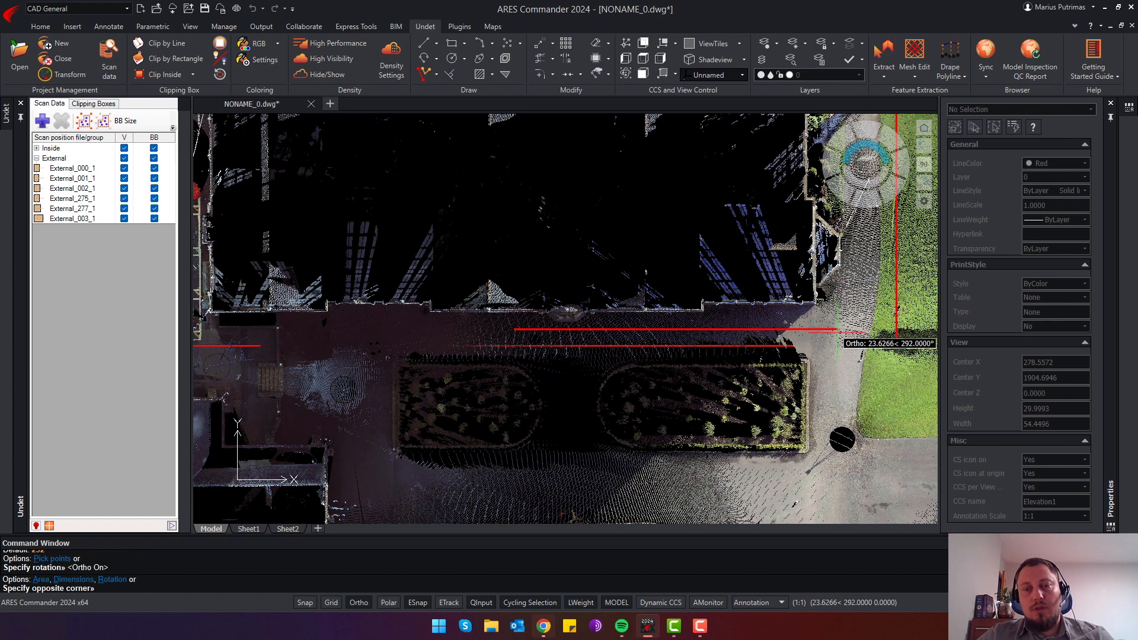
left_click(837, 335)
Clip the point cloud with a narrow rectangle along one half of the façade and set the top view relative to Elevation1.
left_click(170, 59)
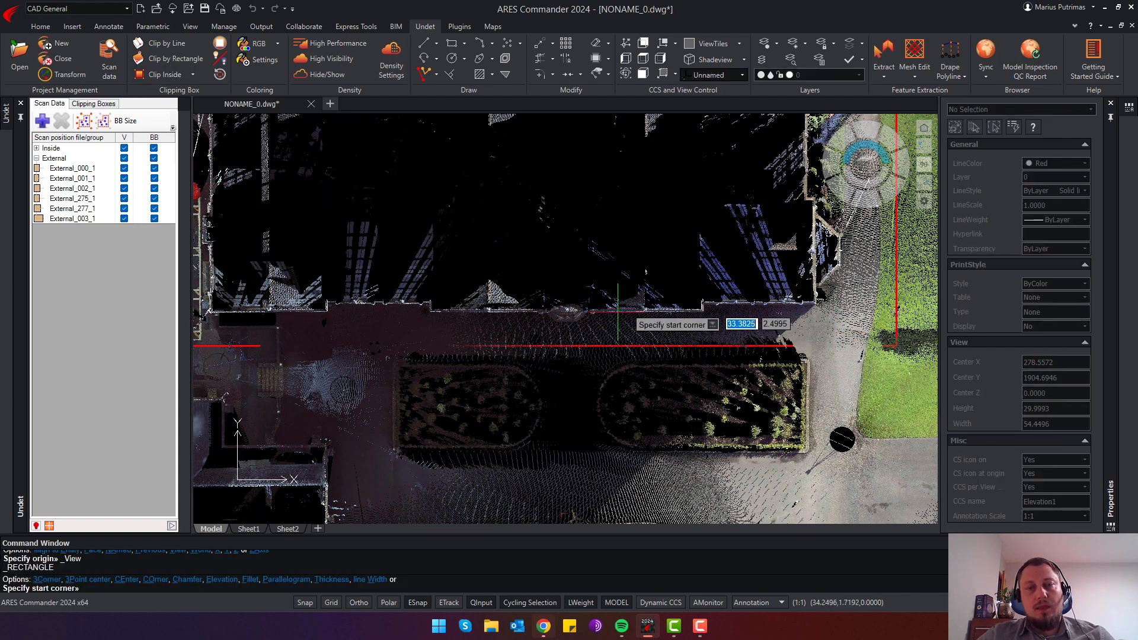
left_click(549, 293)
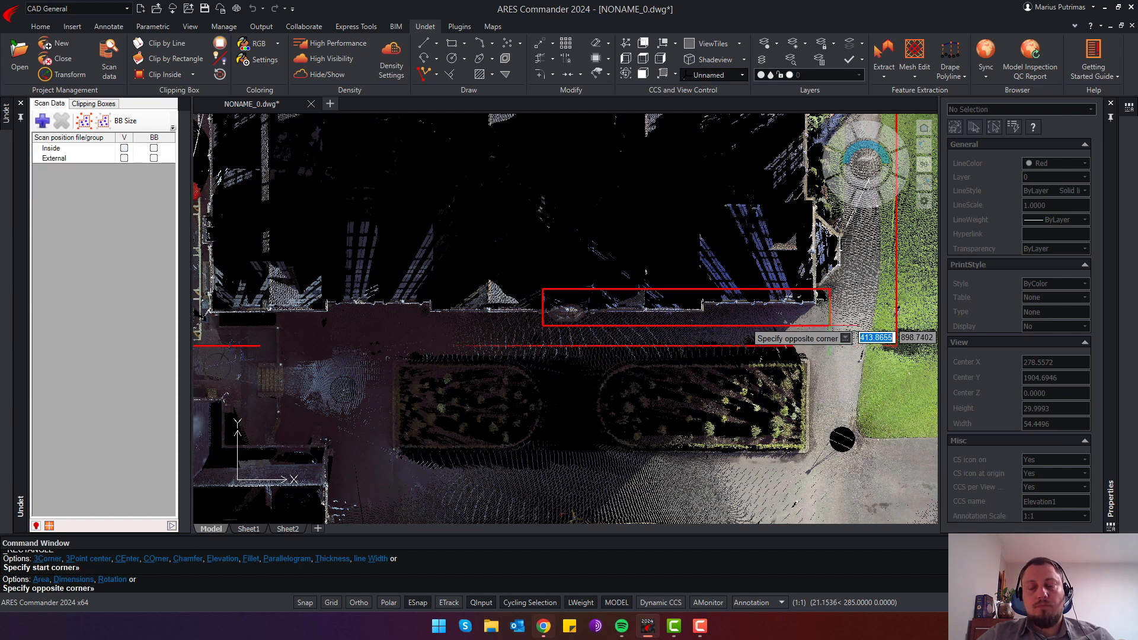
left_click(830, 324)
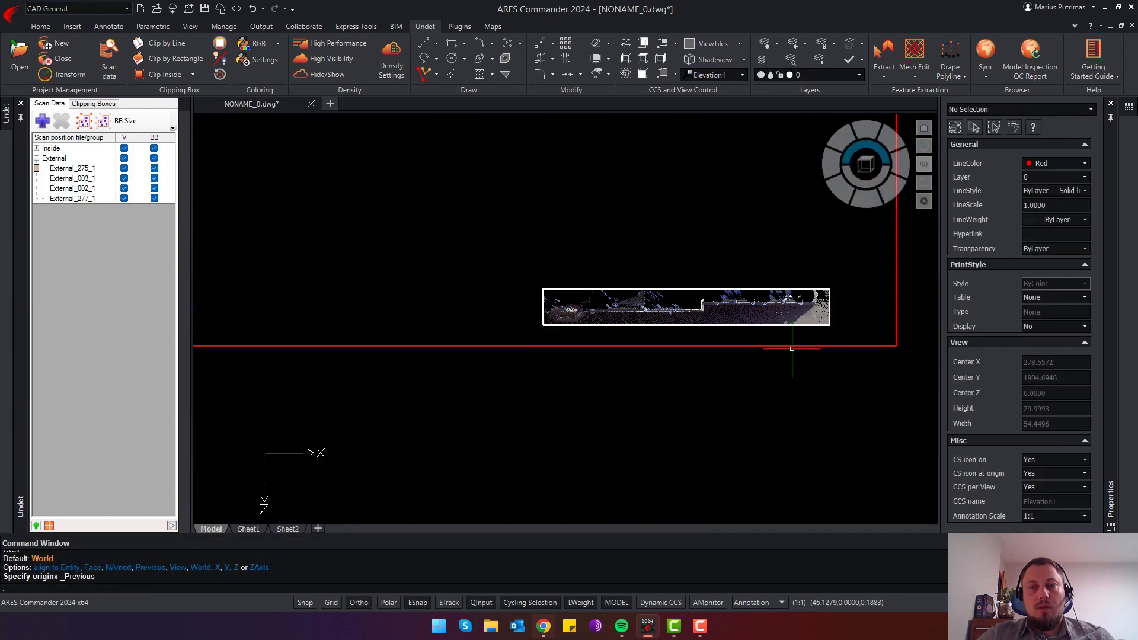
left_click(642, 62)
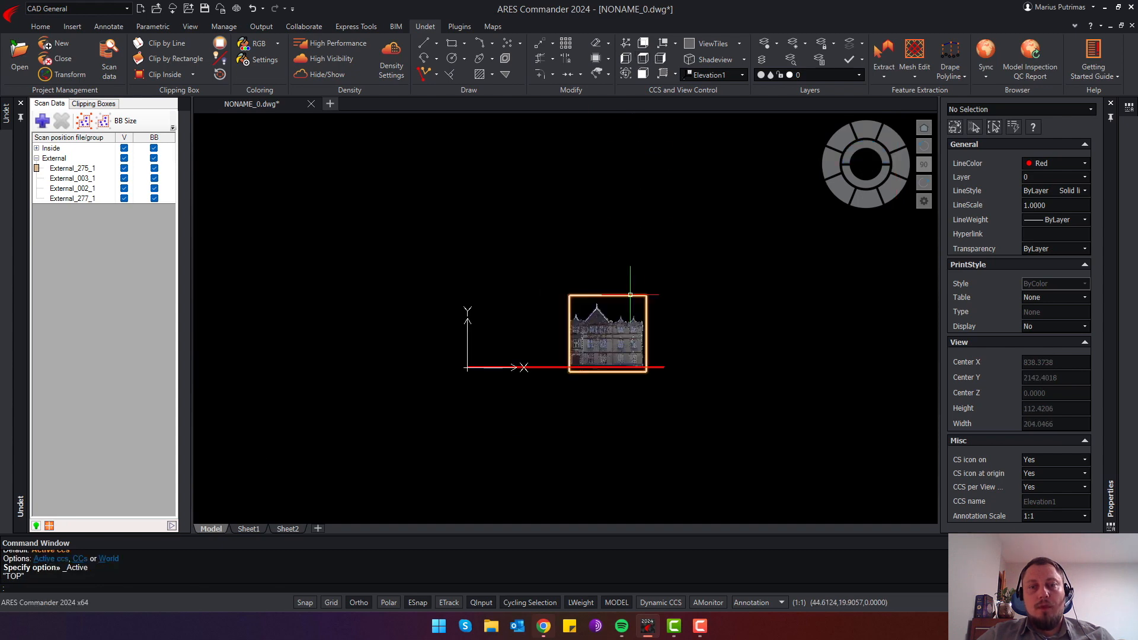
scroll(648, 331, "up", 2)
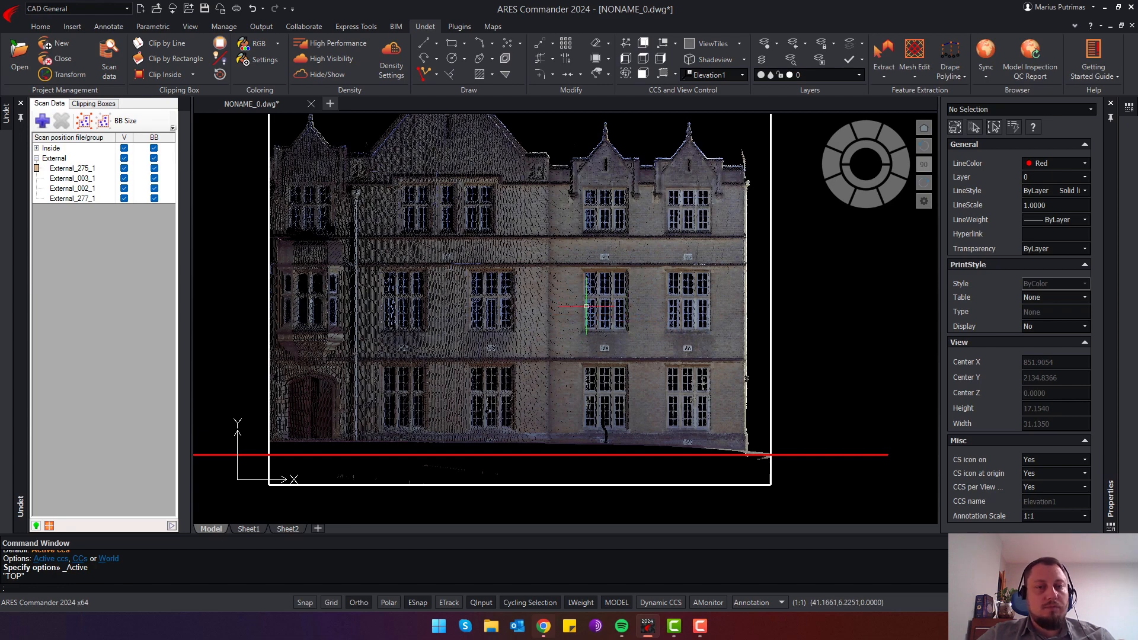
Draw a rectangle around the middle-floor window second from the façade's right end.
key("Escape")
key("Escape")
type("rec")
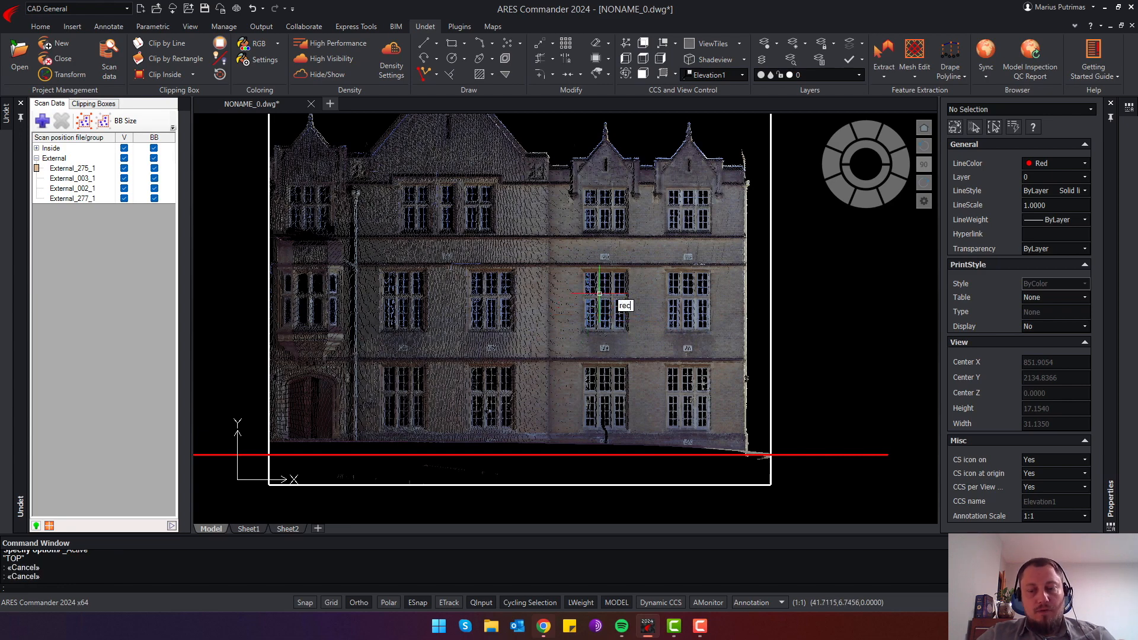
key("Return")
scroll(600, 296, "up", 4)
left_click(570, 224)
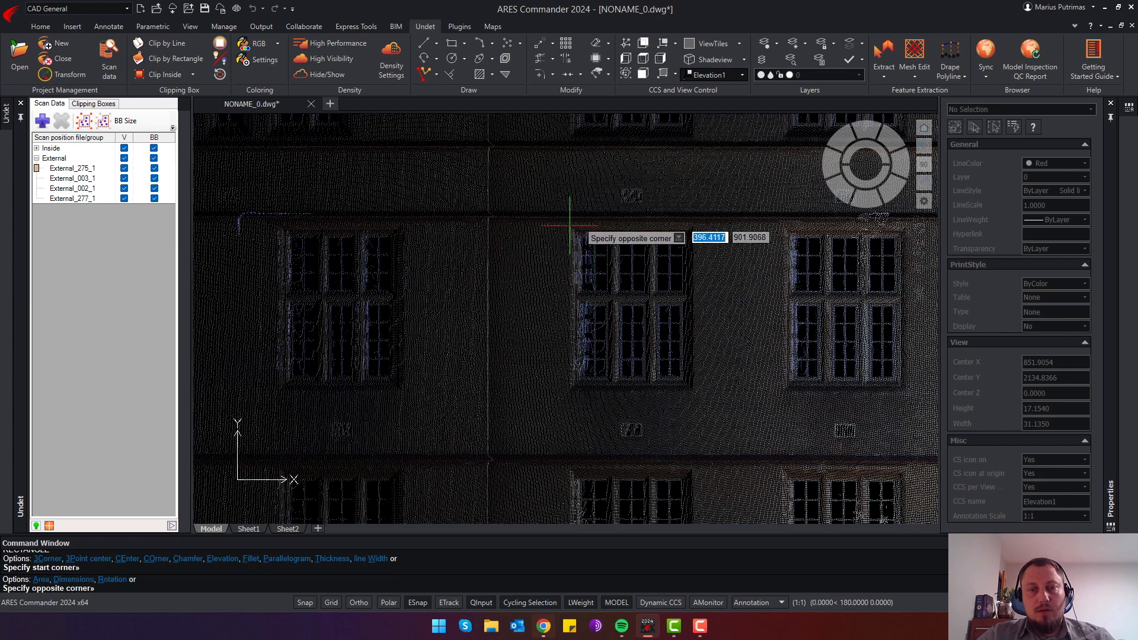
left_click(693, 390)
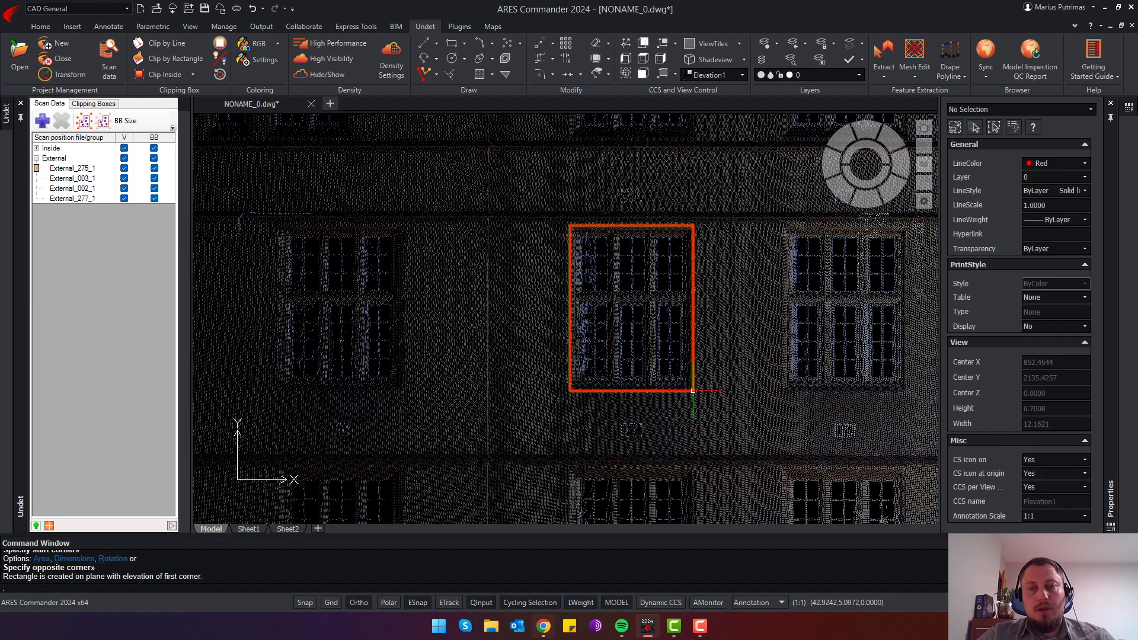
Outline the rightmost middle-floor window with another rectangle.
key("Return")
left_click(784, 224)
middle_click_drag(847, 360, 677, 341)
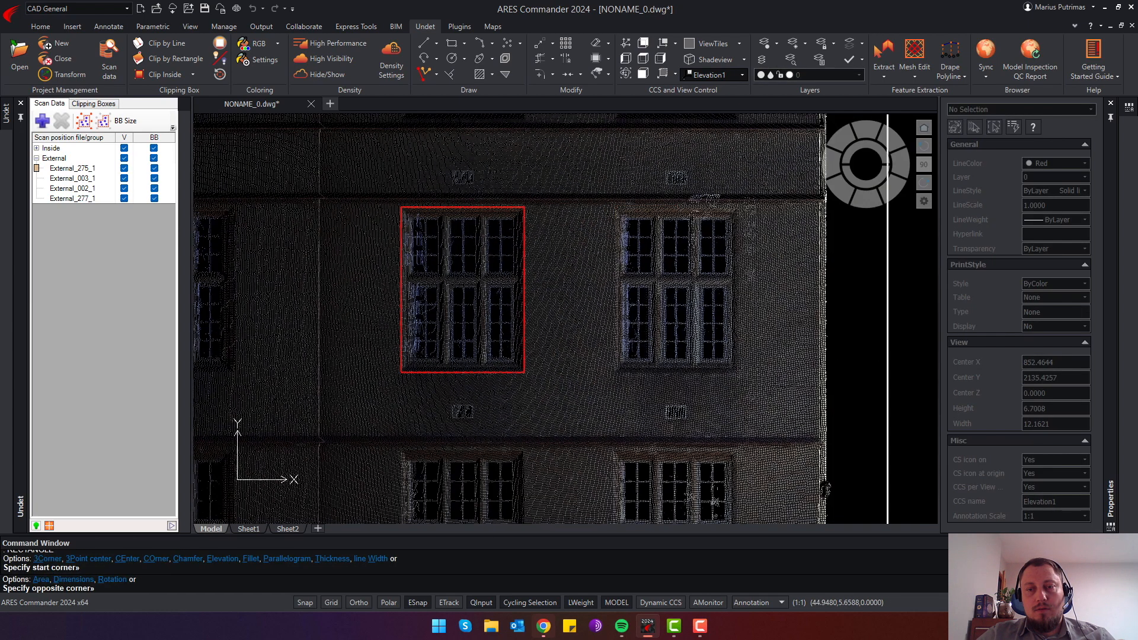
left_click(738, 374)
Draw a rectangle around the rightmost top-floor window, directly above the outlined middle-floor window.
middle_click_drag(634, 372, 667, 560)
key("Escape")
key("Return")
left_click(648, 187)
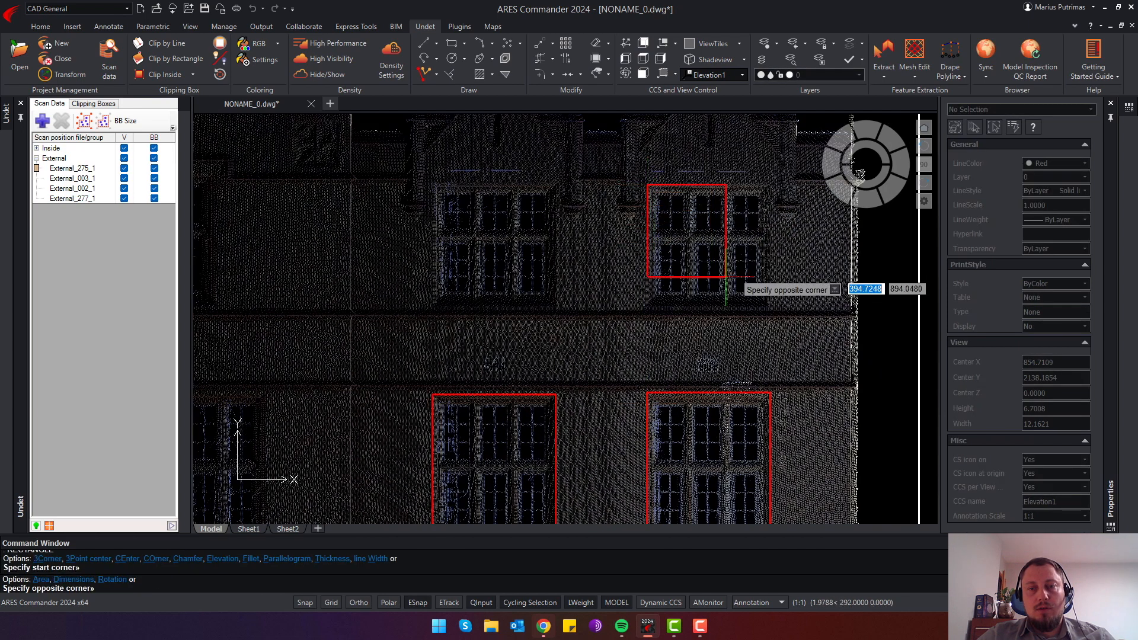
left_click(766, 306)
key("Escape")
scroll(741, 331, "down", 4)
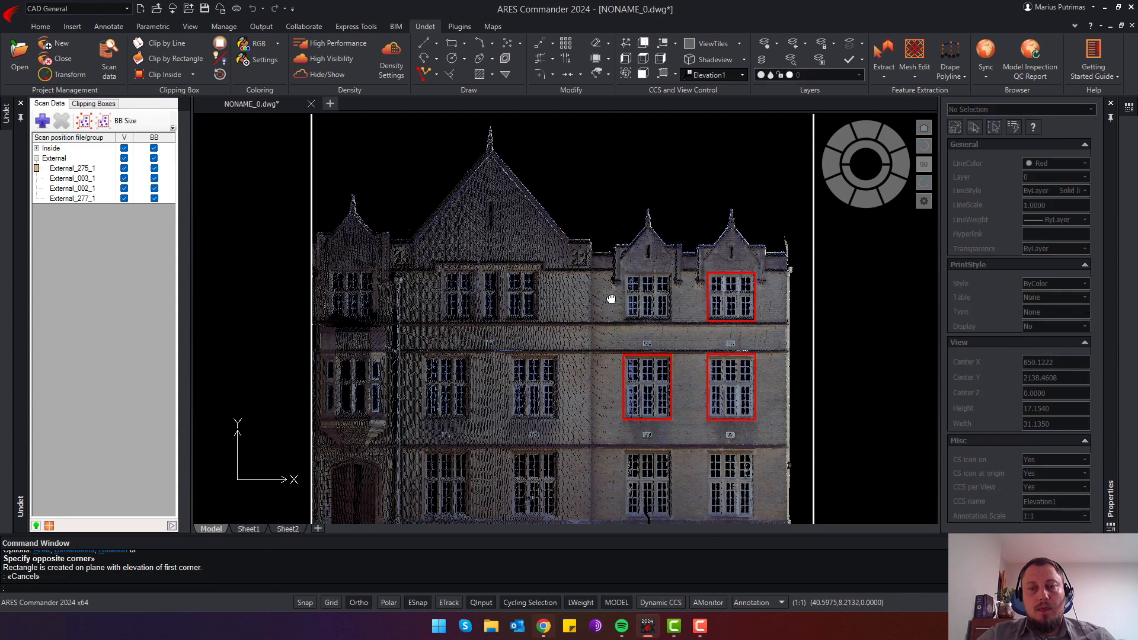
Examine from the side how the window outlines sit relative to the façade and the base rectangle's front line.
scroll(599, 295, "down", 5)
scroll(593, 292, "up", 3)
middle_click_drag(593, 292, 458, 276, "shift")
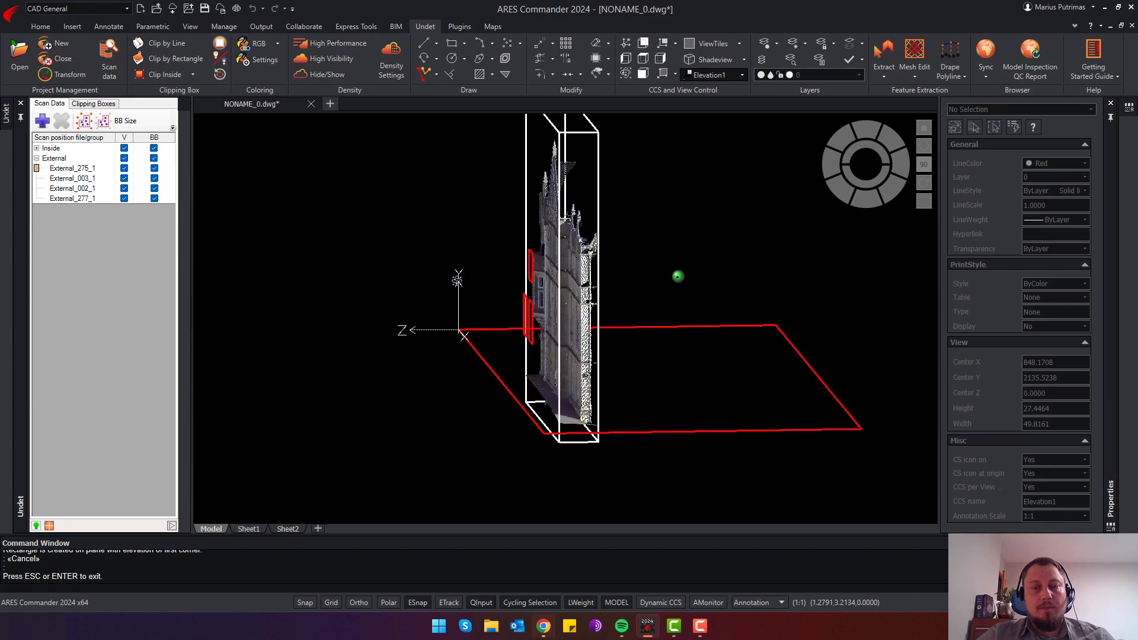
left_click(502, 381)
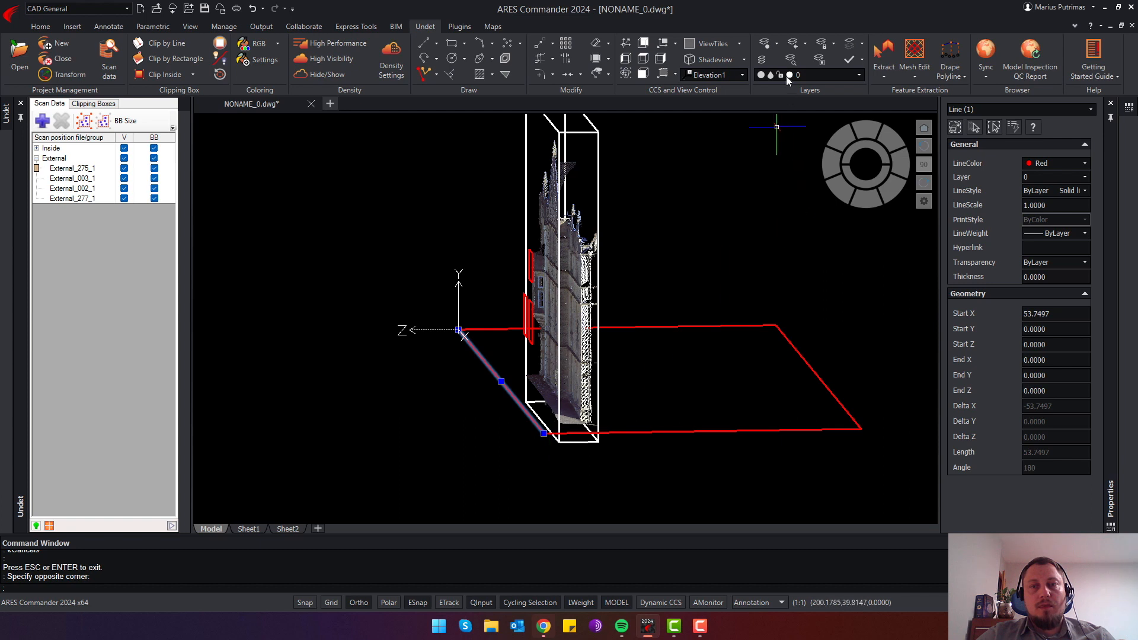
Activate the World coordinate system and check the coordinates of the base rectangle's front line.
left_click(742, 74)
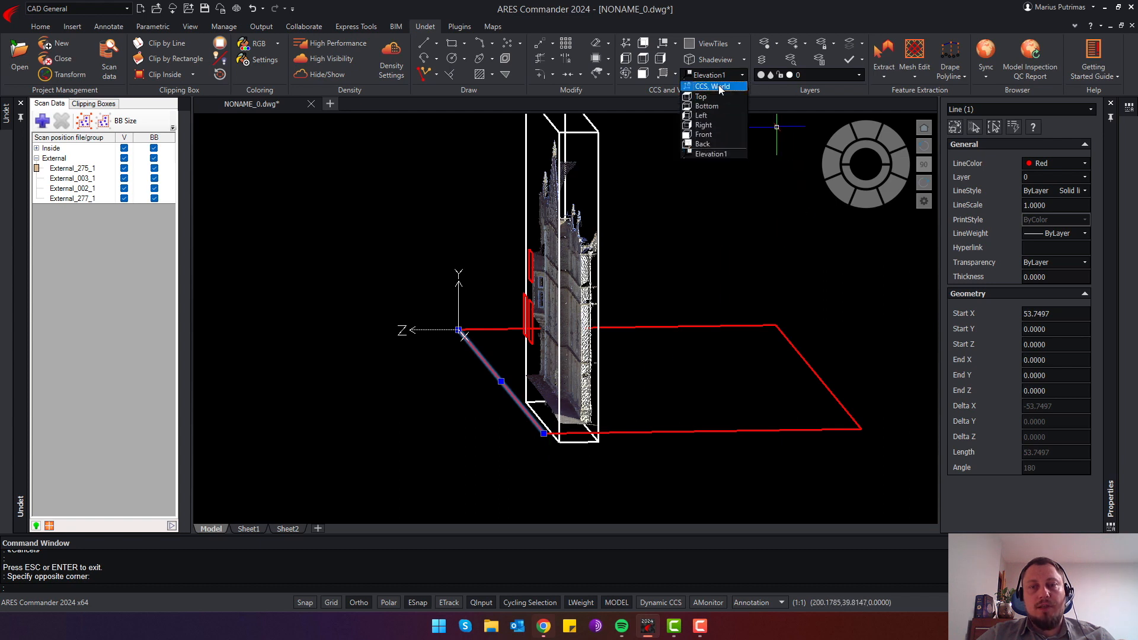
left_click(708, 93)
key("Escape")
key("Escape")
left_click(501, 363)
left_click(464, 391)
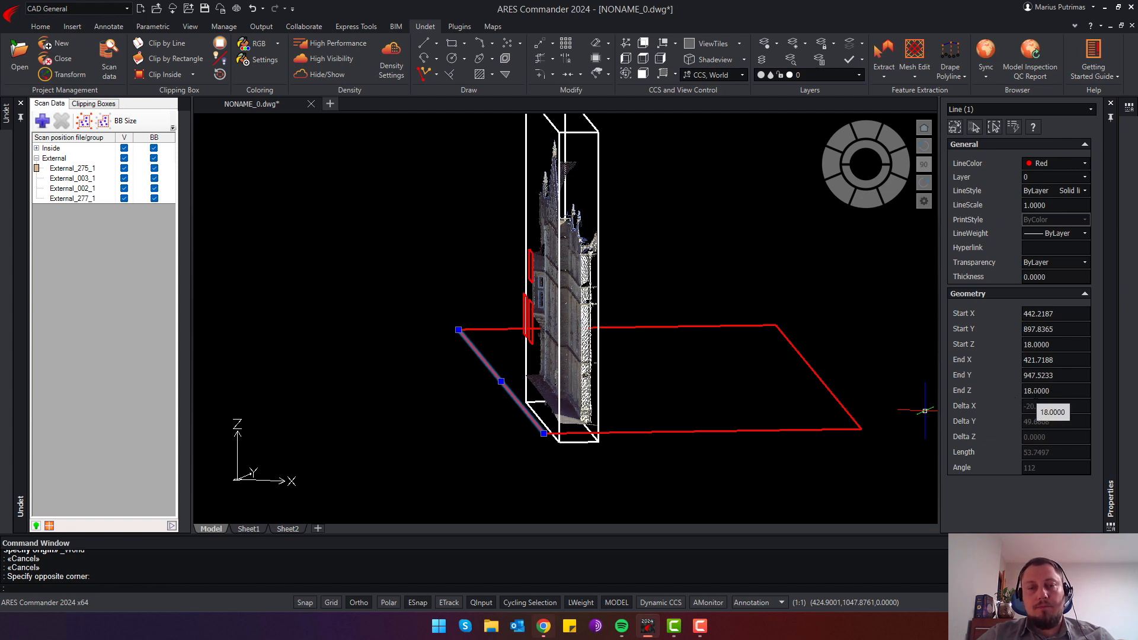
key("Escape")
Examine the remaining sides of the base rectangle around the clipped façade, especially the short side at its near end.
middle_click_drag(503, 369, 521, 396, "shift")
scroll(520, 396, "down", 3)
left_click(790, 419)
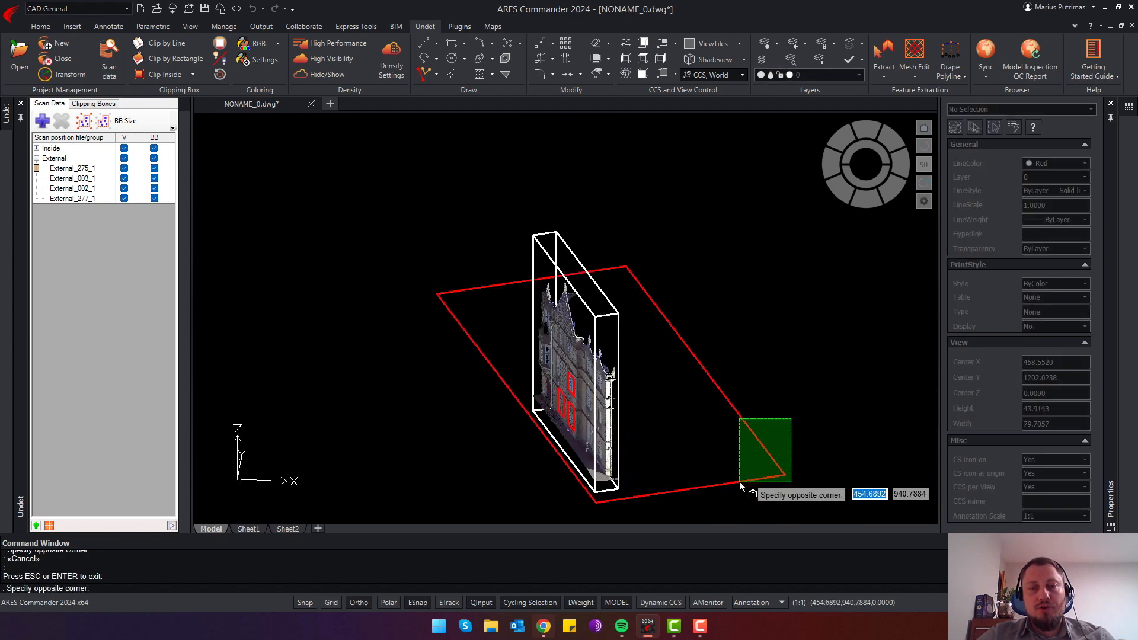
left_click(741, 487)
key("Escape")
left_click(492, 249)
key("Escape")
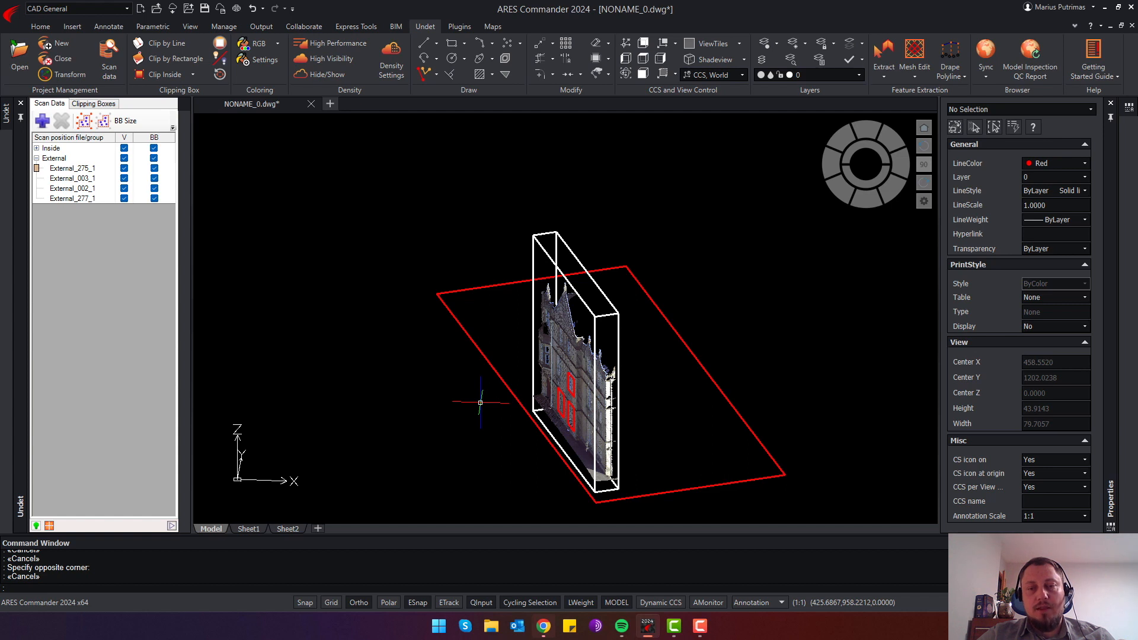
middle_click_drag(679, 453, 611, 379)
left_click(660, 386)
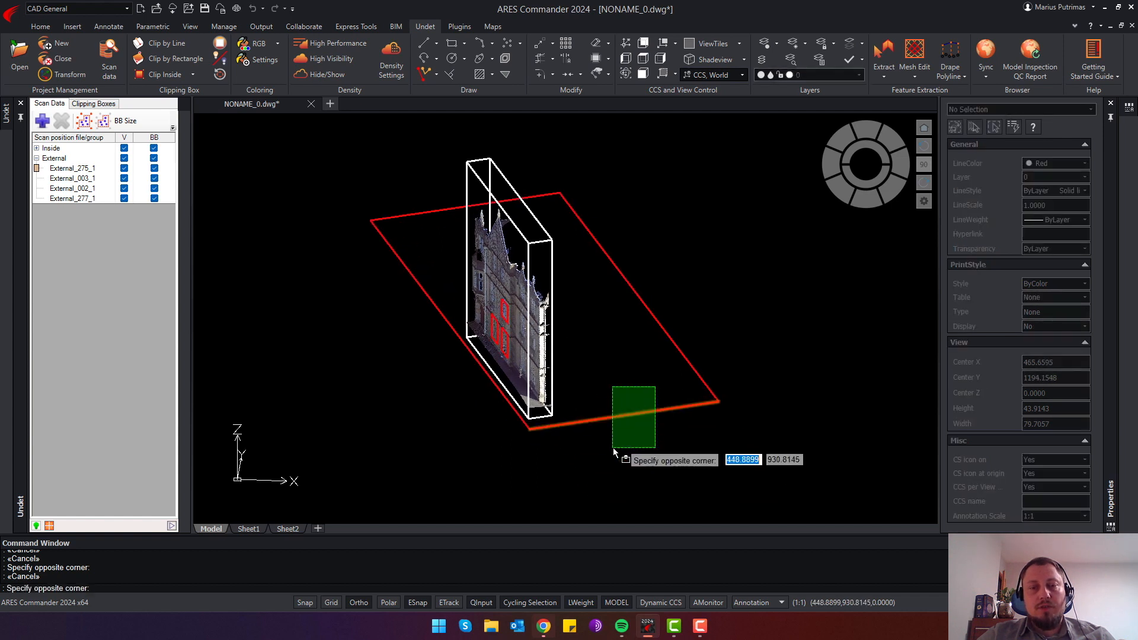
key("Escape")
key("Escape")
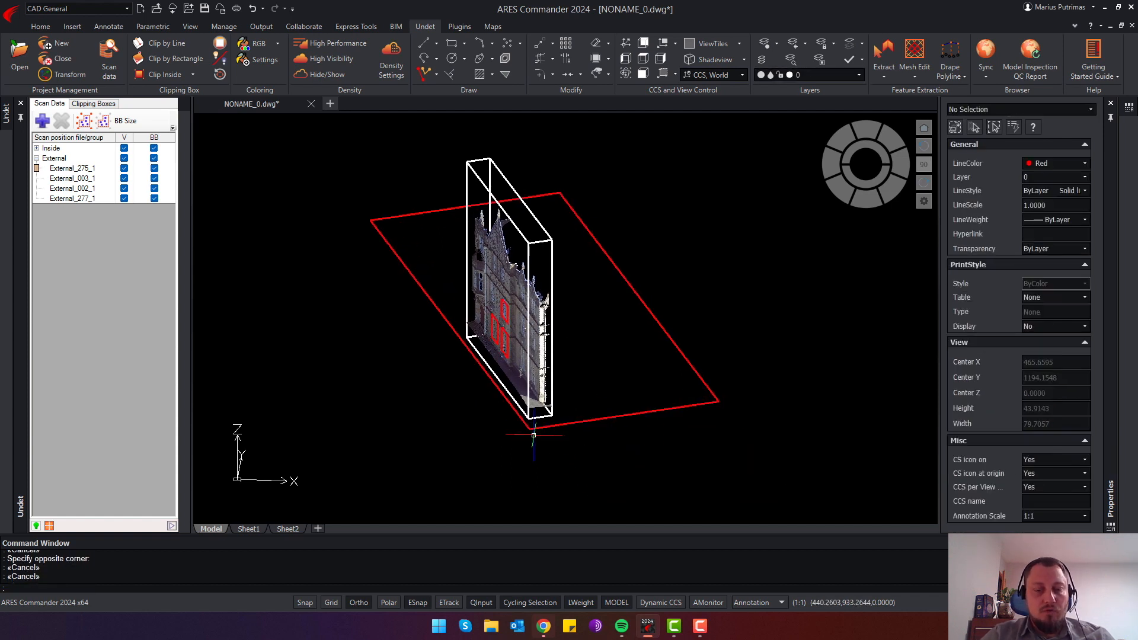
Define a new coordinate system with its origin at the base rectangle's near corner, X along the short side and Y vertical.
key("Return")
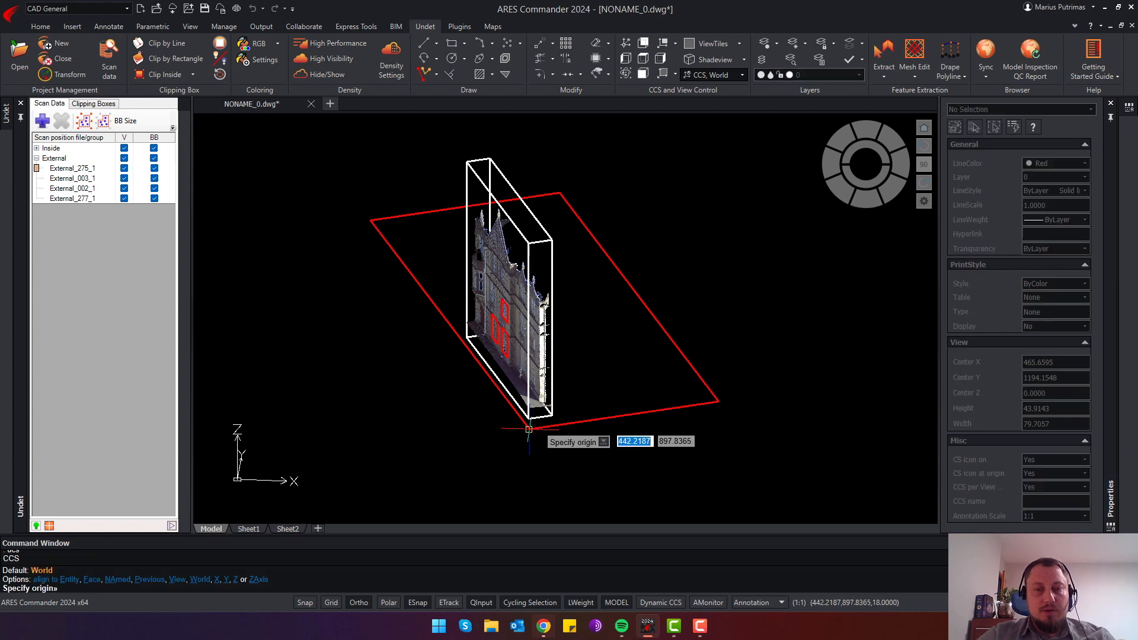
left_click(529, 427)
left_click(689, 406)
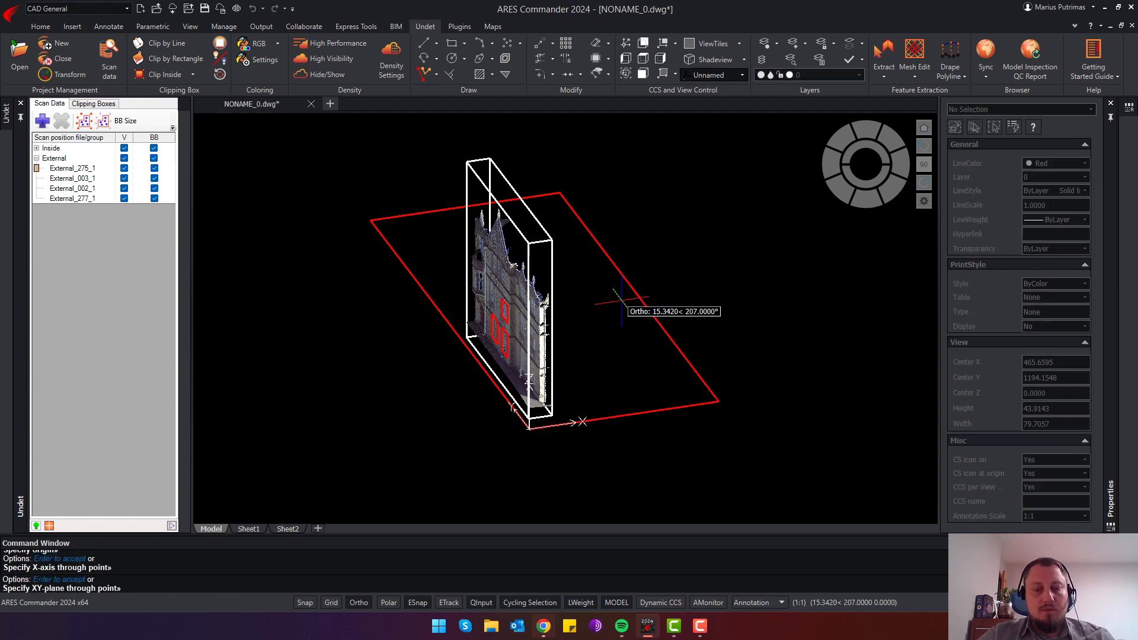
key("F8")
key("F8")
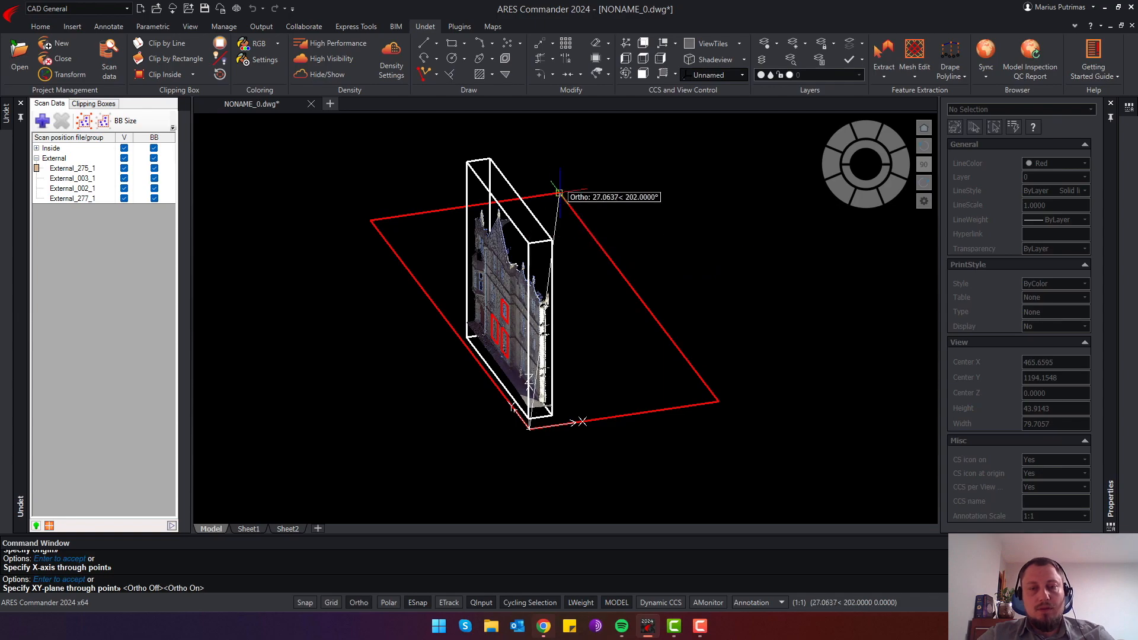
left_click(563, 204)
middle_click_drag(582, 451, 401, 417, "shift")
scroll(402, 416, "up", 1)
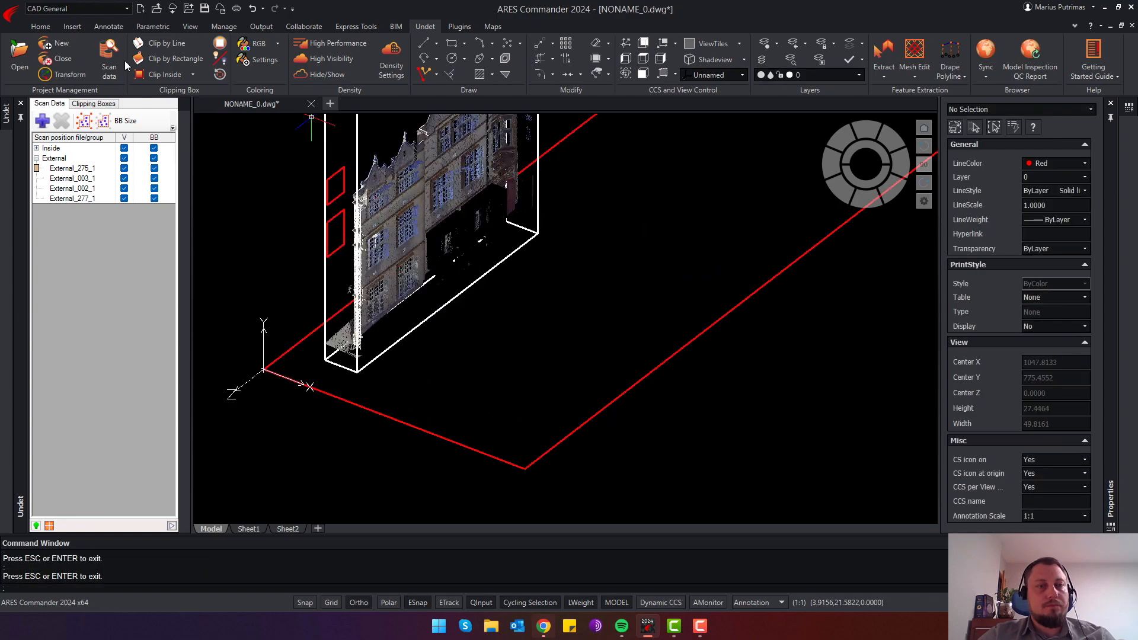
Turn off the point cloud clipping and save the current coordinate system under the name Elevation2.
left_click(220, 43)
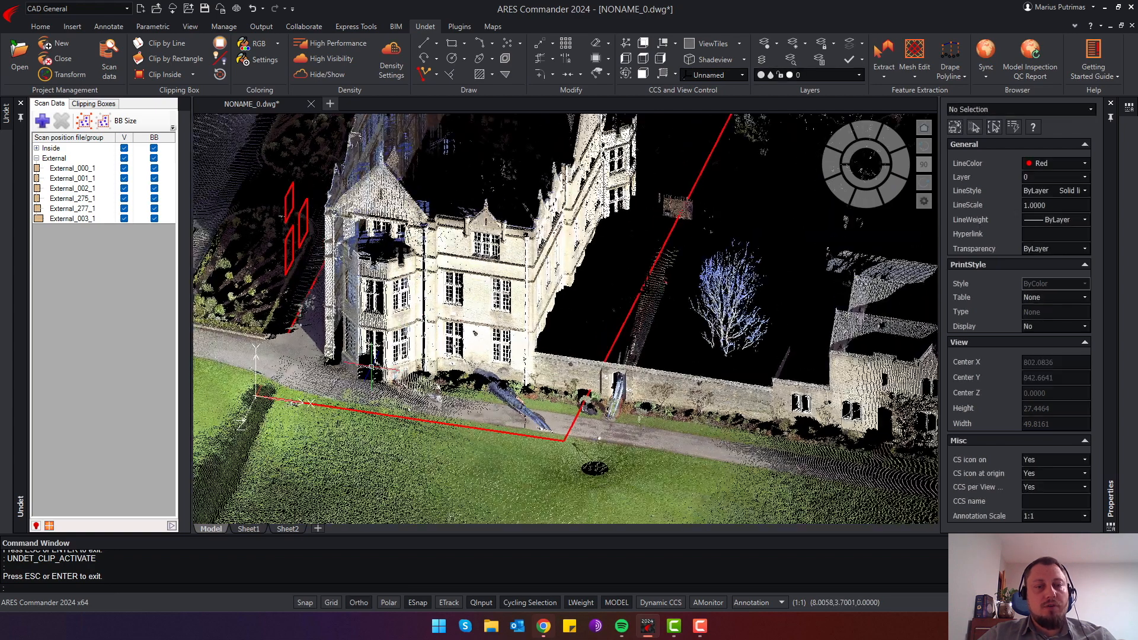
key("Return")
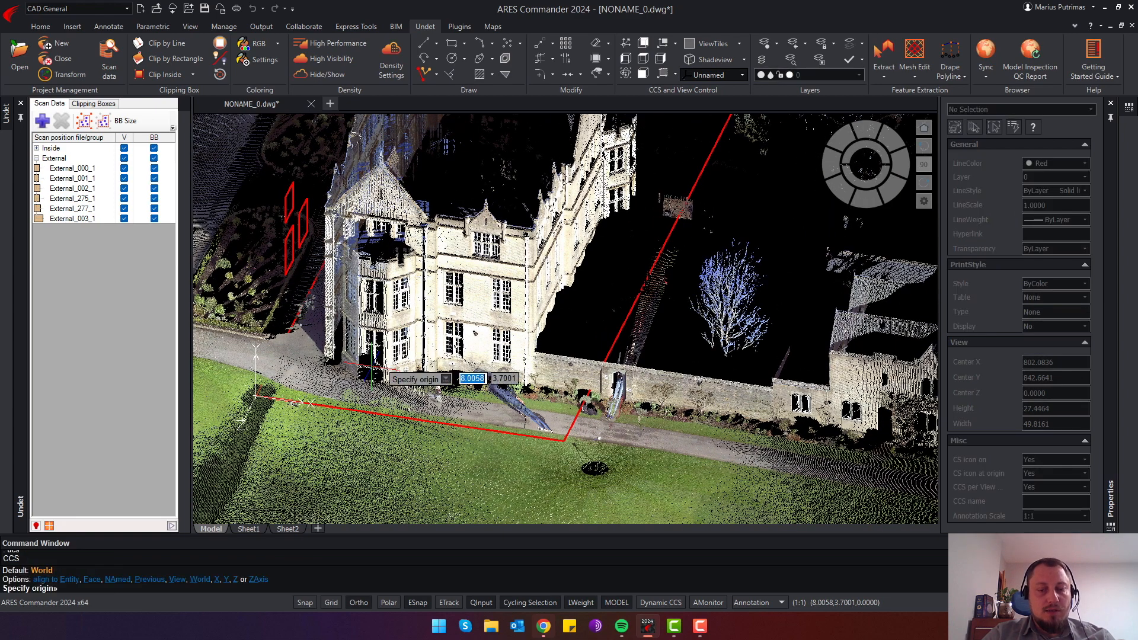
type("na")
key("Return")
type("s")
key("Return")
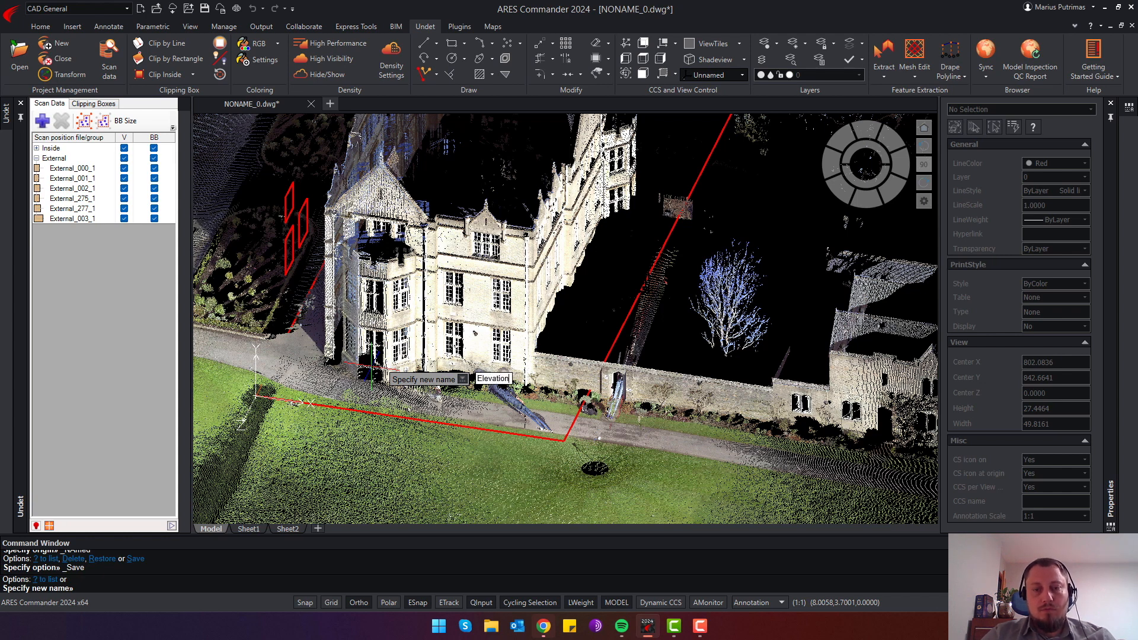
key("Return")
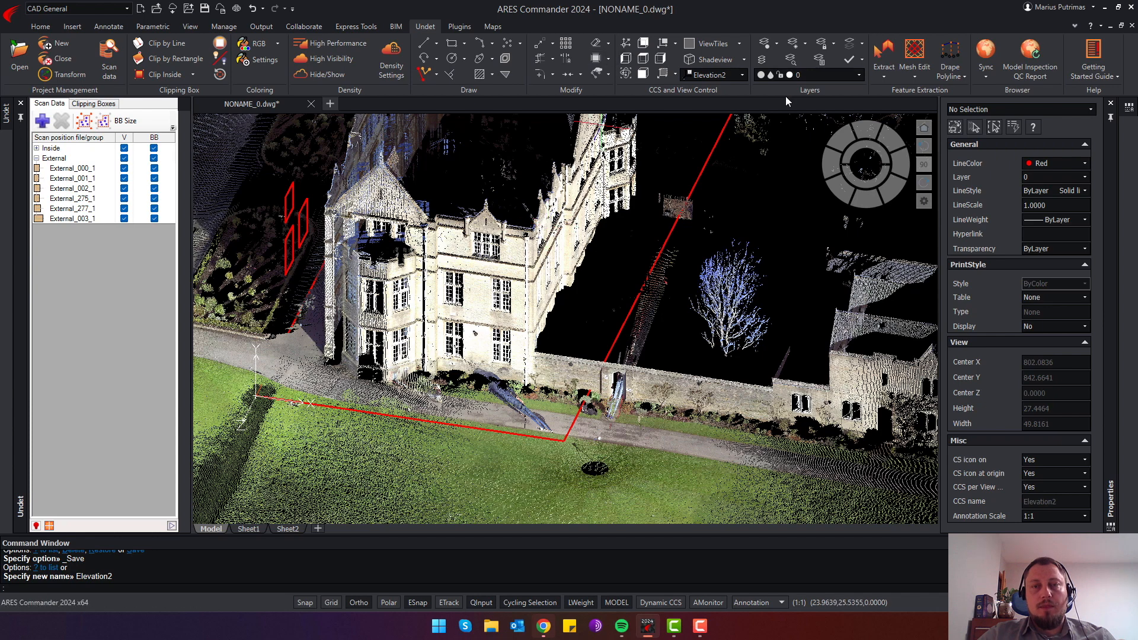
Restore the Elevation1 coordinate system and set the top view relative to it.
left_click(741, 74)
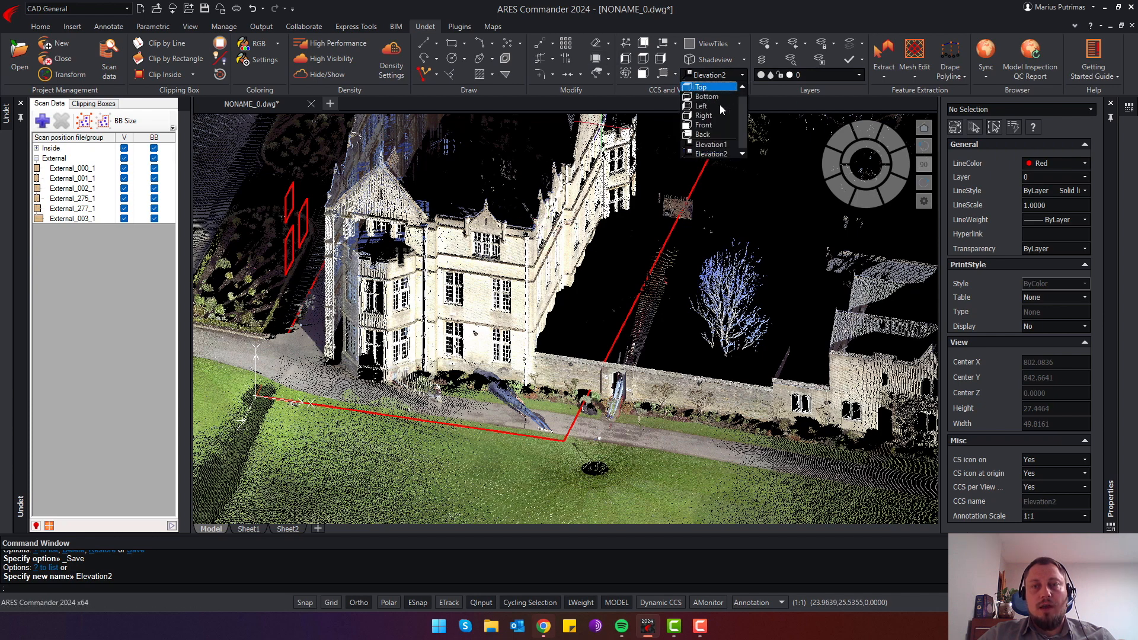
left_click(718, 145)
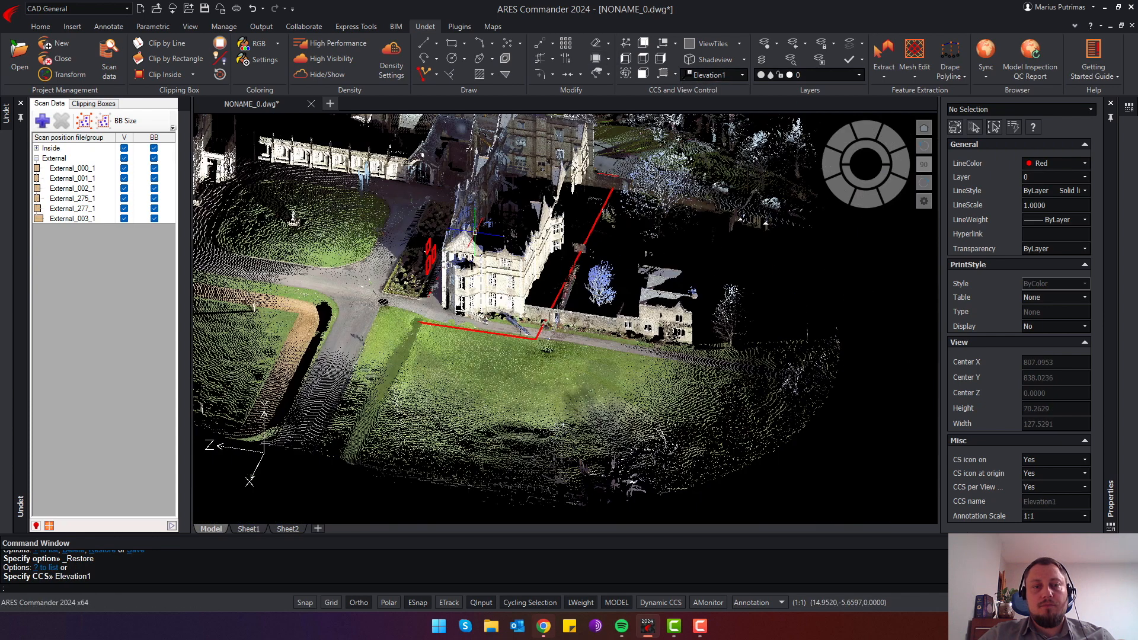
left_click(662, 73)
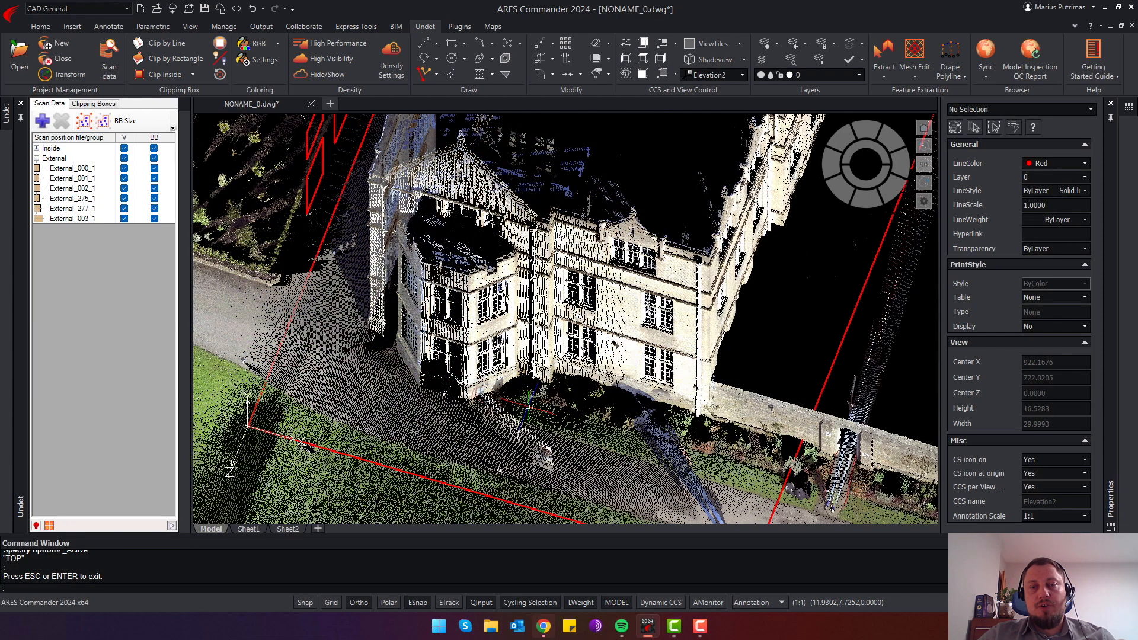